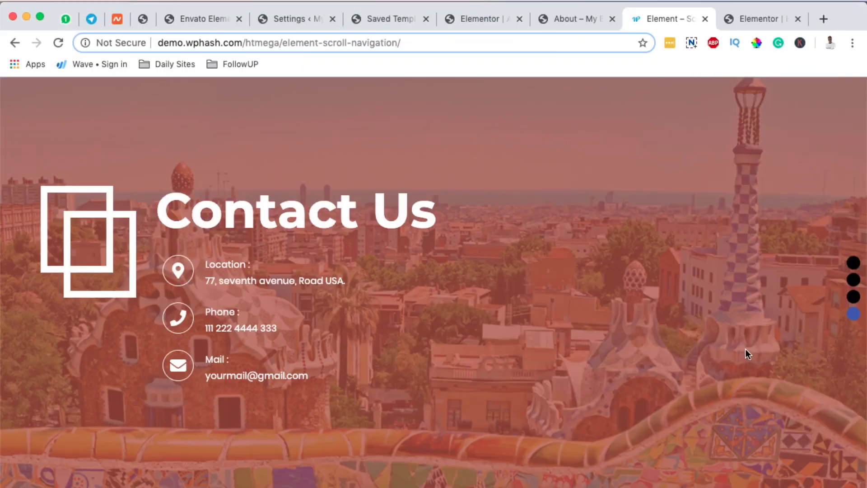
# Scroll through the demo page's Welcome, About Us, Services and Contact Us sections, watching the side dots.
pyautogui.scroll(2, 746, 352)
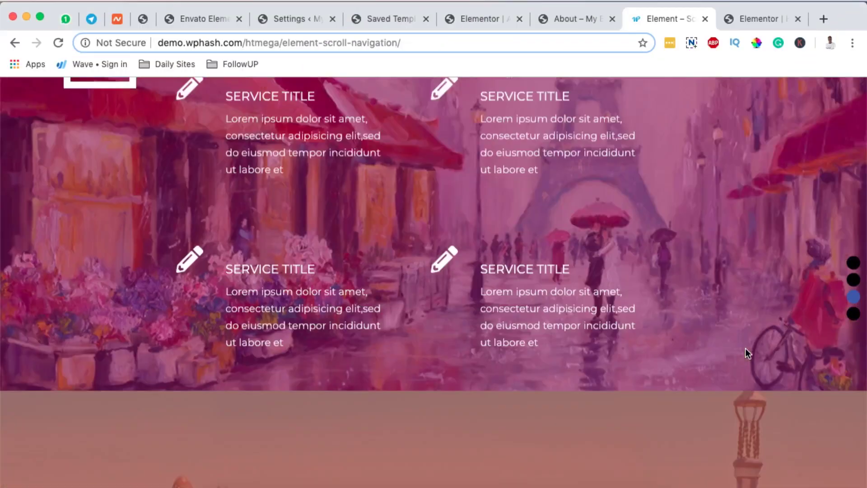
pyautogui.scroll(2, 745, 350)
pyautogui.scroll(2, 744, 350)
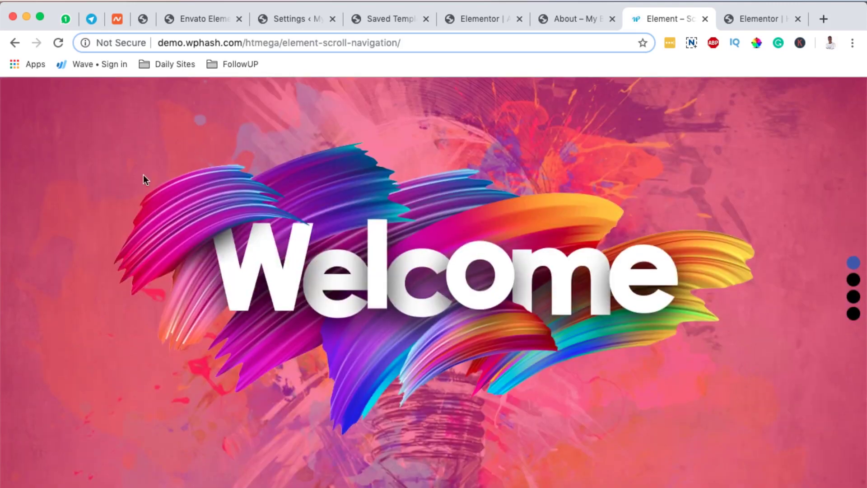
pyautogui.scroll(-4, 283, 319)
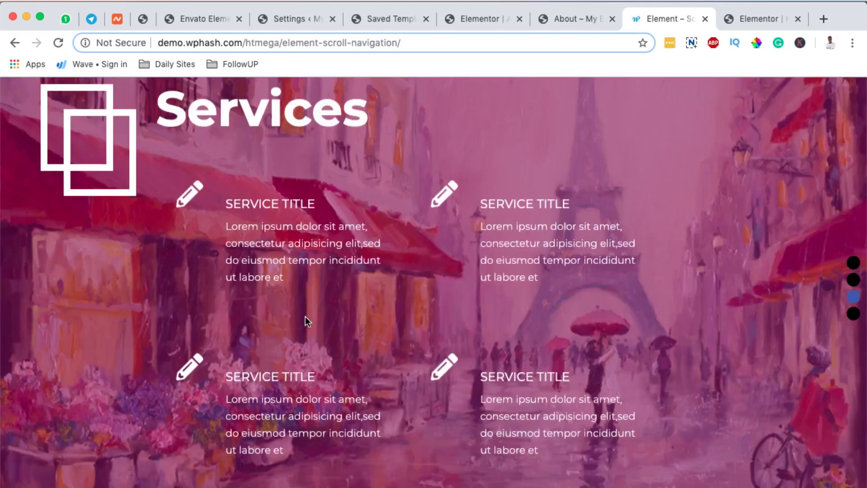
pyautogui.scroll(-2, 305, 317)
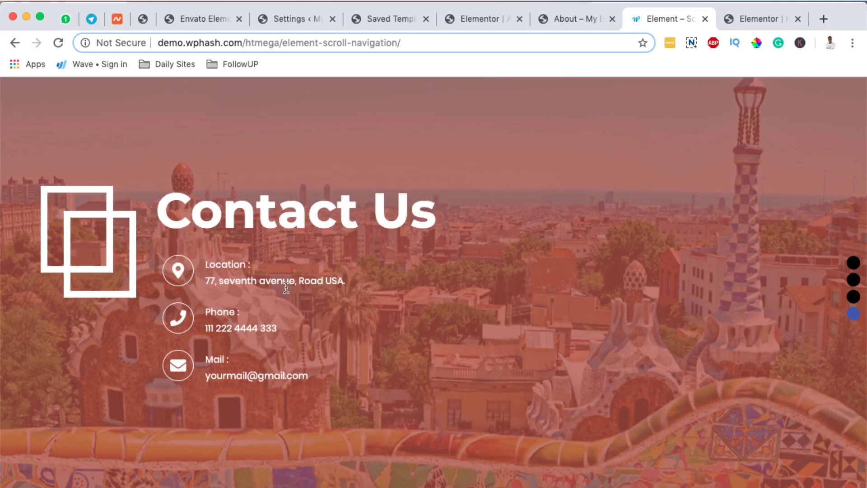
pyautogui.scroll(4, 632, 296)
pyautogui.scroll(-4, 635, 296)
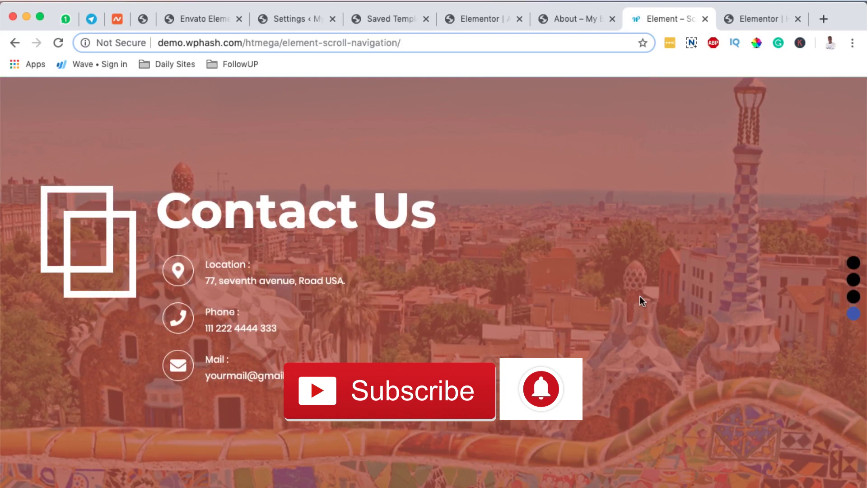
pyautogui.scroll(2, 640, 297)
pyautogui.scroll(1, 639, 296)
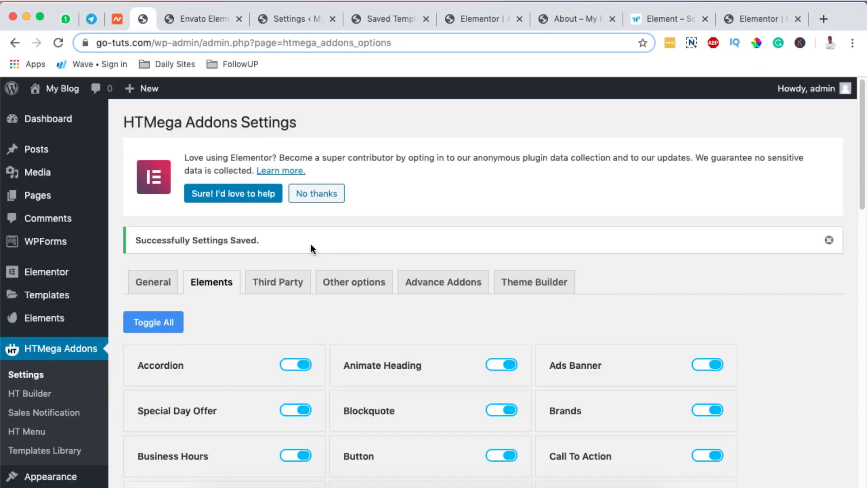
# Search Plugins > Add New for 'ht mega', confirm HT Mega is Active, then return to HTMega Addons.
pyautogui.scroll(-2, 49, 348)
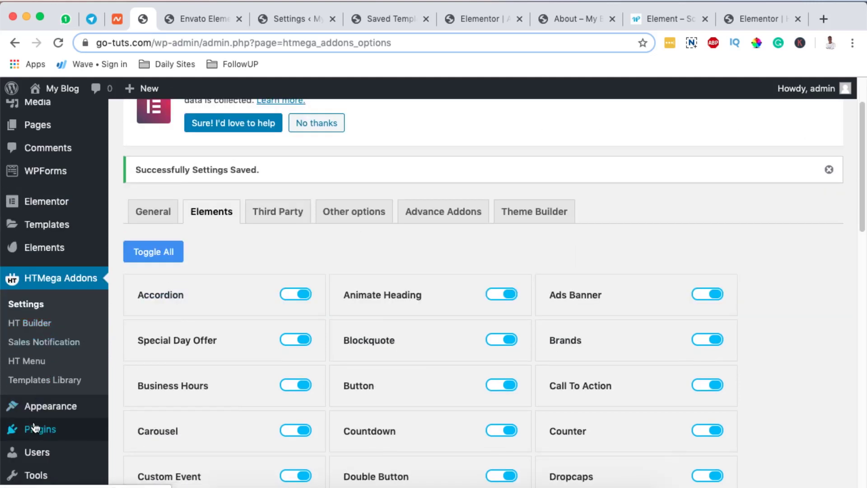
pyautogui.moveTo(35, 429)
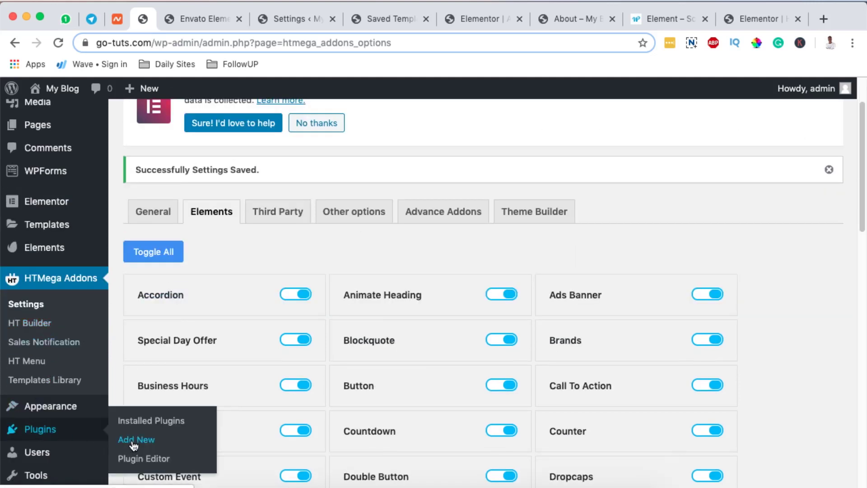
pyautogui.click(134, 441)
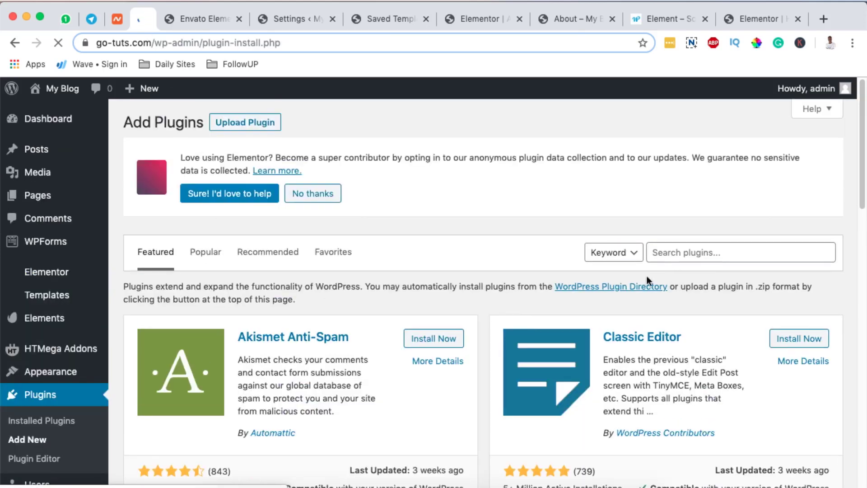
pyautogui.click(681, 252)
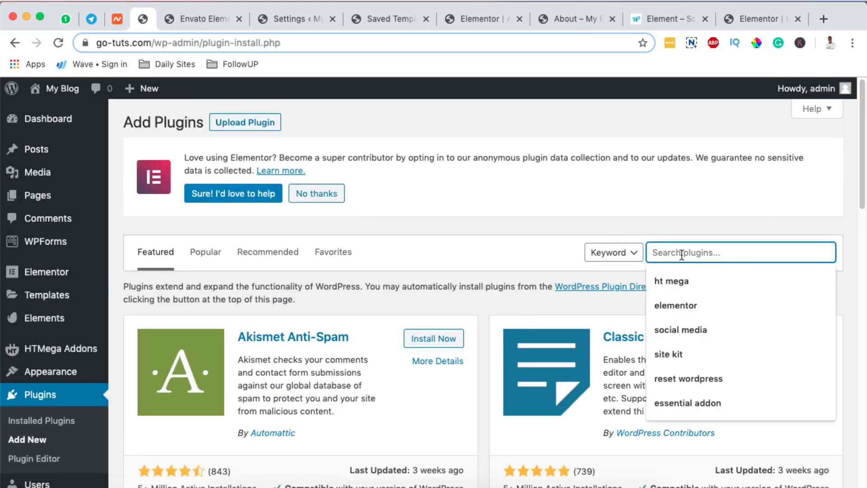
pyautogui.write('ht mega')
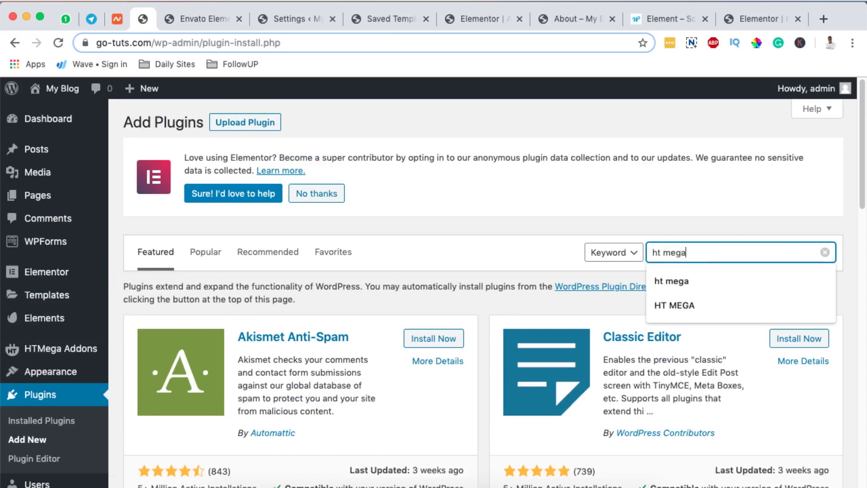
pyautogui.press('Return')
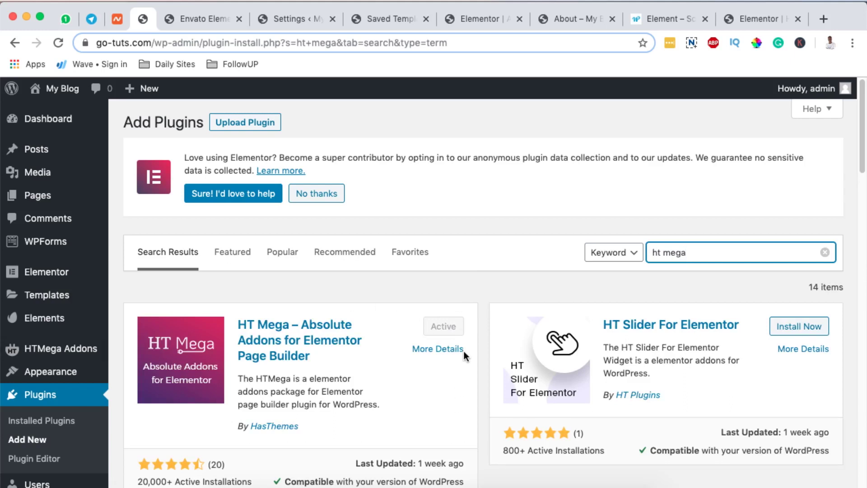
pyautogui.click(30, 352)
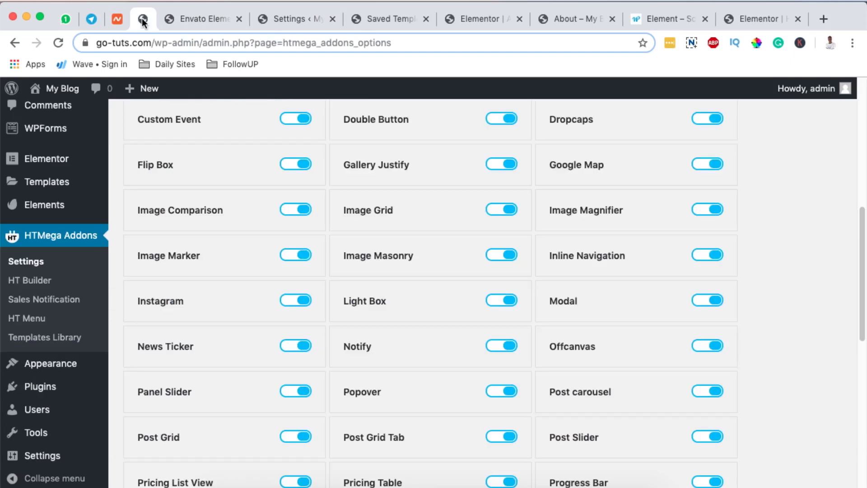
# Toggle the Scroll Navigation element off and back on, then save the HTMega Addons element settings.
pyautogui.scroll(-1, 650, 313)
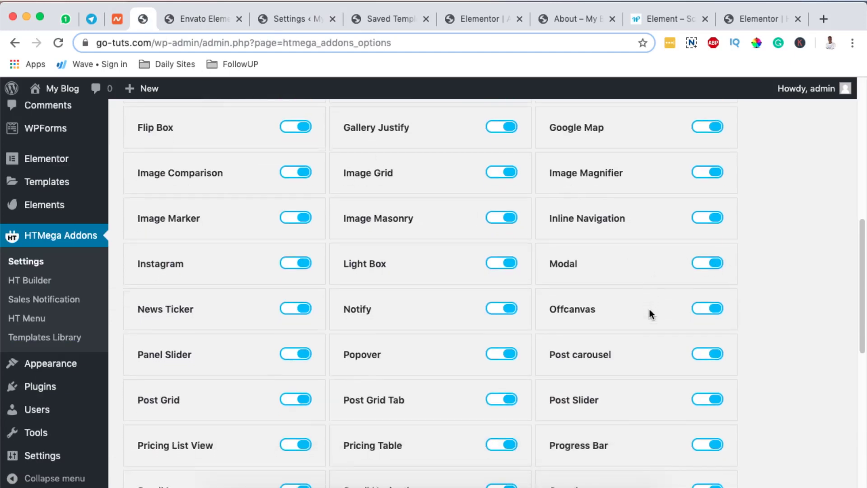
pyautogui.scroll(-5, 365, 378)
pyautogui.click(497, 378)
pyautogui.click(500, 375)
pyautogui.scroll(-8, 494, 383)
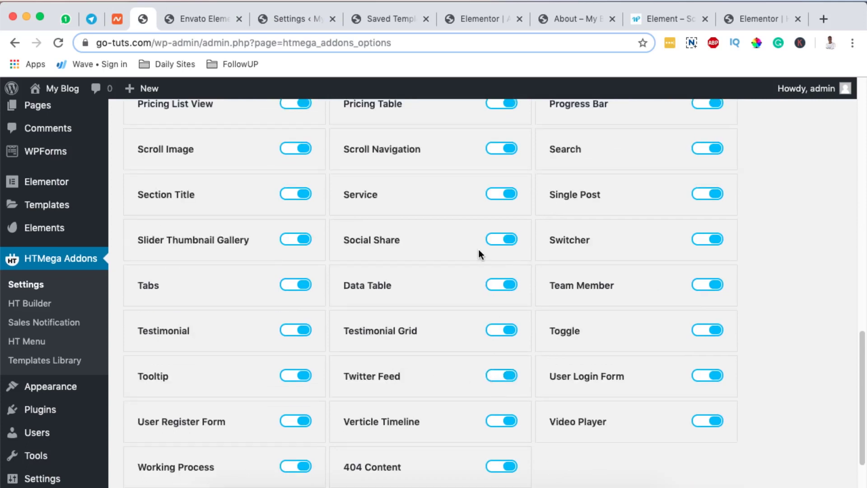
pyautogui.scroll(1, 481, 323)
pyautogui.scroll(-4, 481, 322)
pyautogui.click(168, 443)
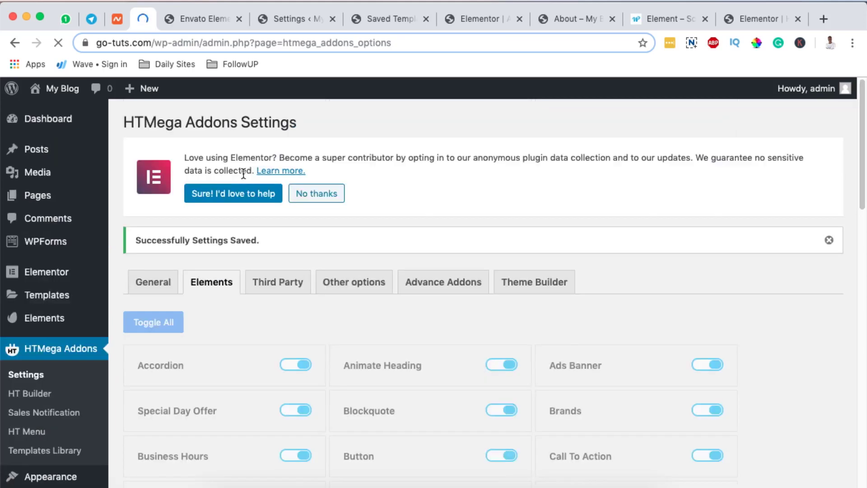
pyautogui.moveTo(28, 195)
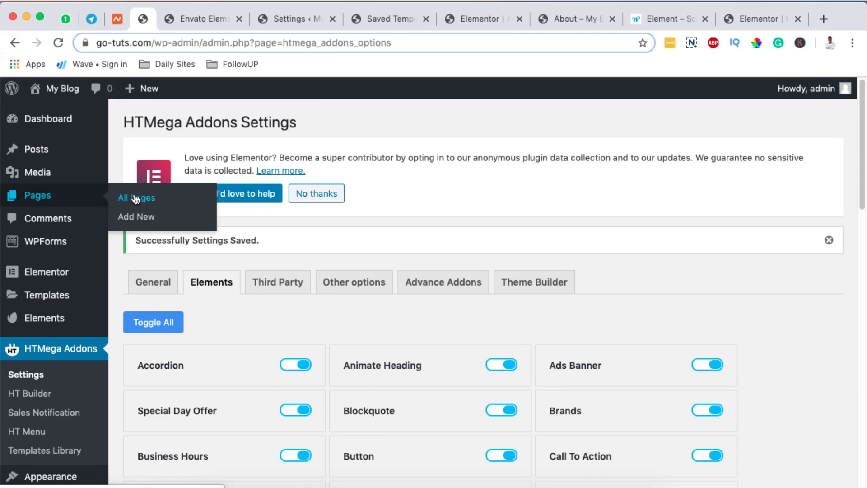
# On the About page's front-end preview, jump the slider to the elephant and waterfall slides.
pyautogui.click(459, 19)
pyautogui.scroll(4, 427, 199)
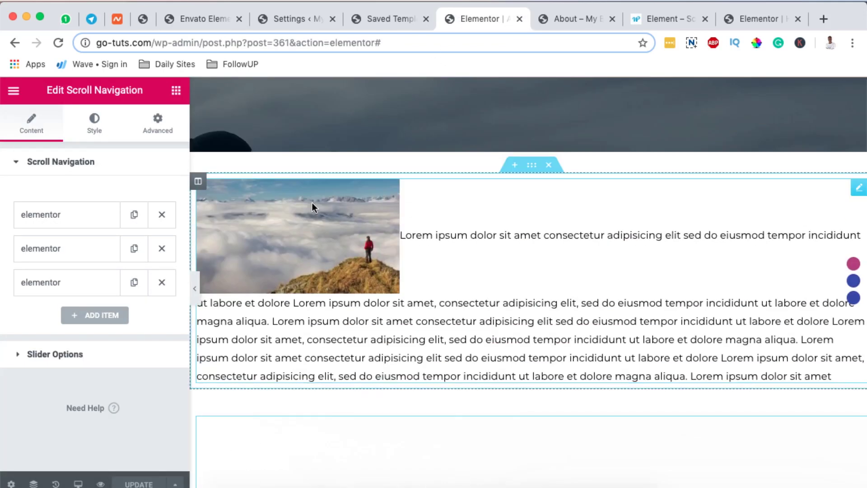
pyautogui.click(569, 18)
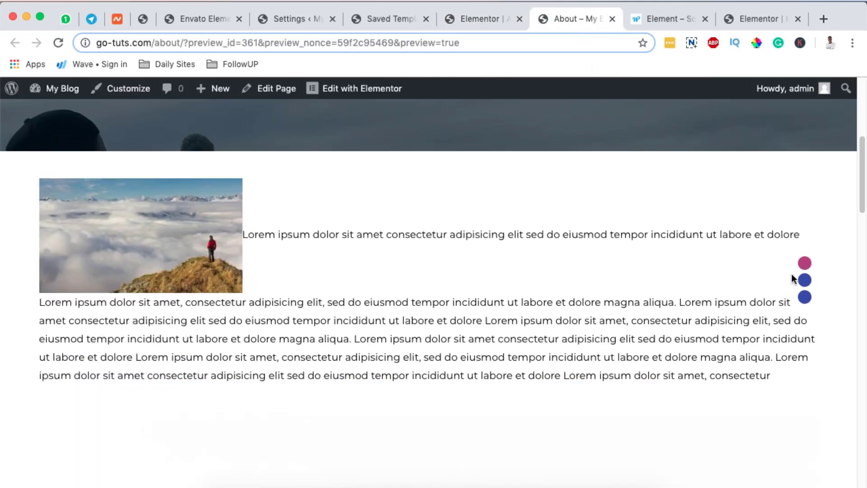
pyautogui.click(804, 278)
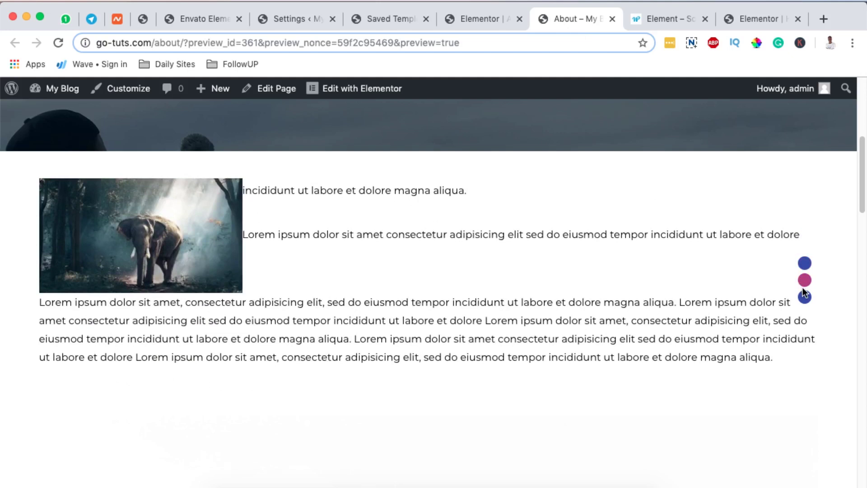
pyautogui.click(803, 294)
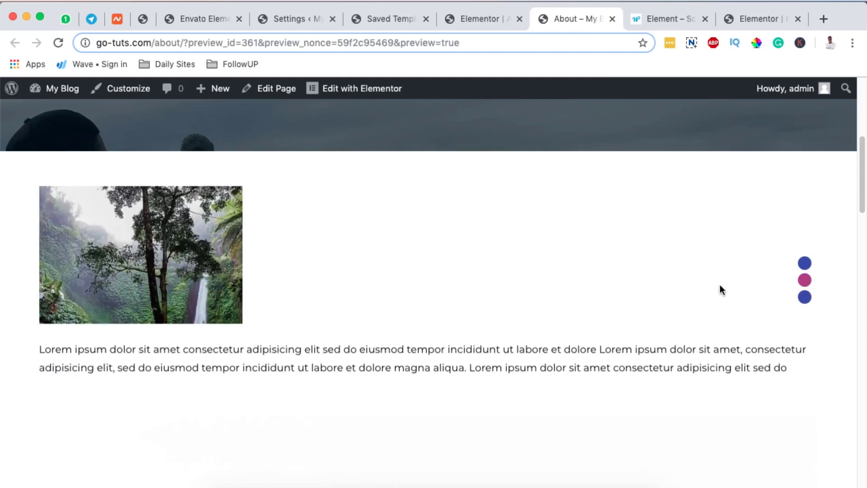
# Scroll through the About page's sections, then return to the Elementor editor tab.
pyautogui.scroll(-4, 846, 322)
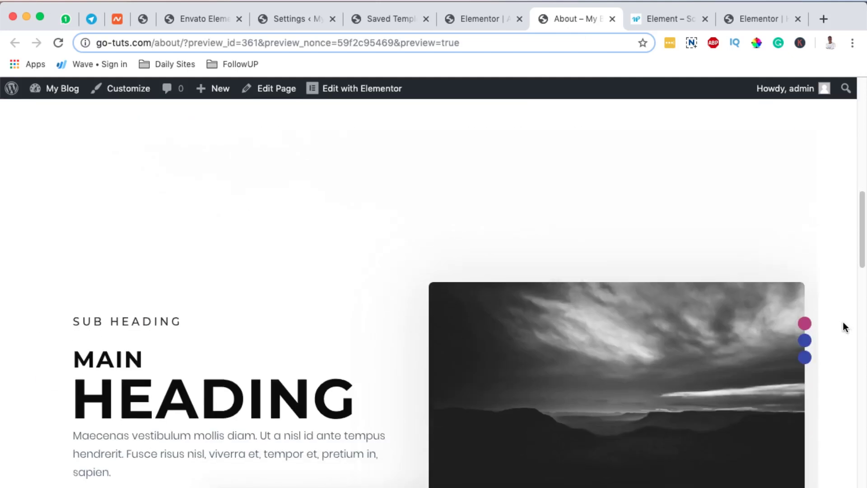
pyautogui.scroll(-8, 830, 316)
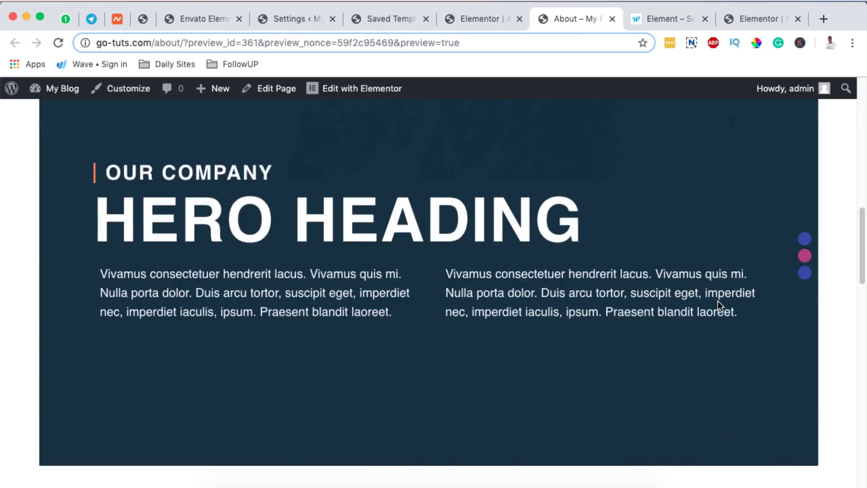
pyautogui.scroll(5, 196, 360)
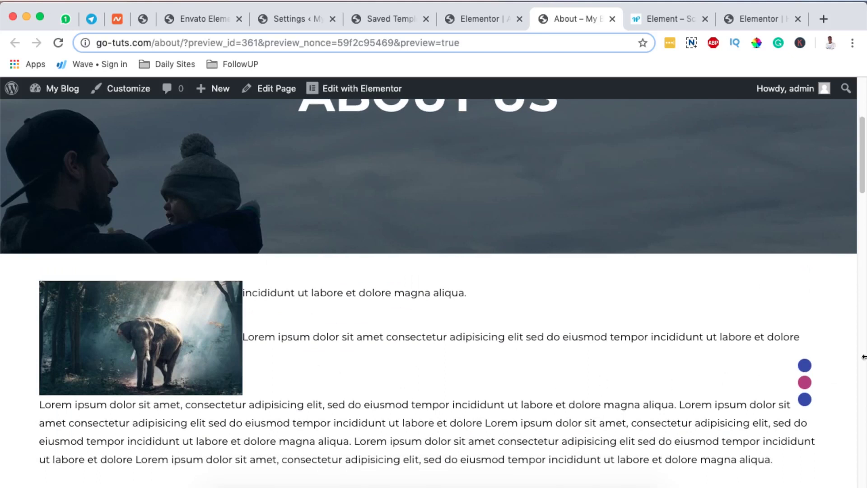
pyautogui.scroll(-10, 812, 361)
pyautogui.scroll(-3, 844, 357)
pyautogui.scroll(-2, 334, 311)
pyautogui.scroll(2, 334, 311)
pyautogui.scroll(-2, 333, 308)
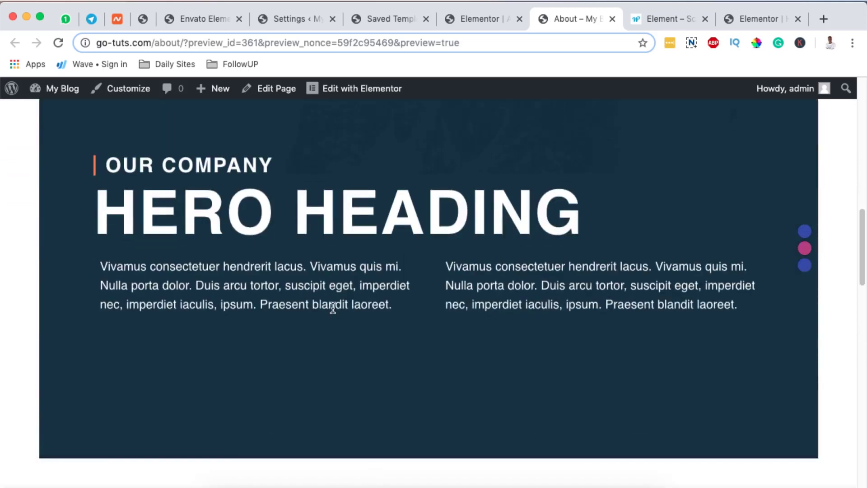
pyautogui.scroll(2, 333, 308)
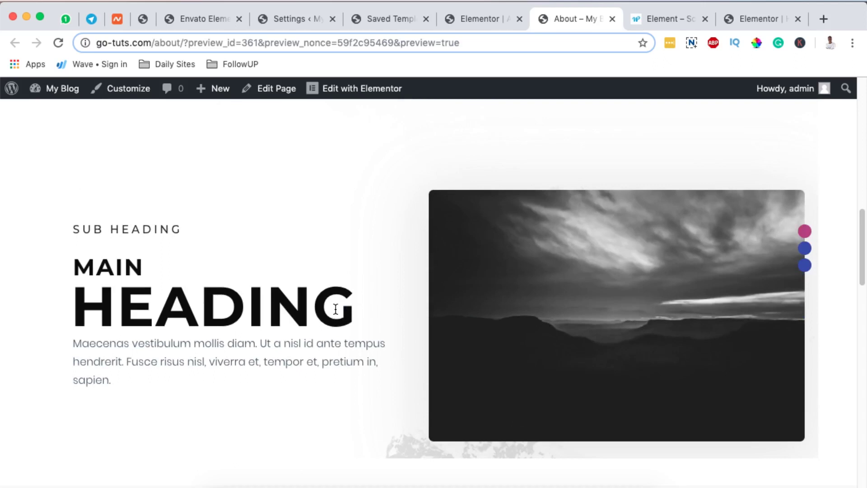
pyautogui.hotkey('ctrl', 'shift', 'Tab')
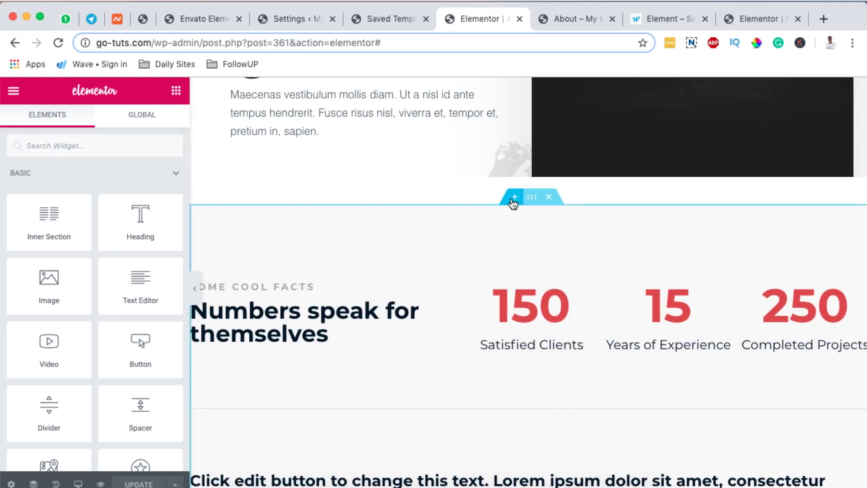
# Add an empty section above the cool facts and drop the Scroll Navigation widget (searched 'scro') into it.
pyautogui.scroll(1, 565, 242)
pyautogui.click(514, 207)
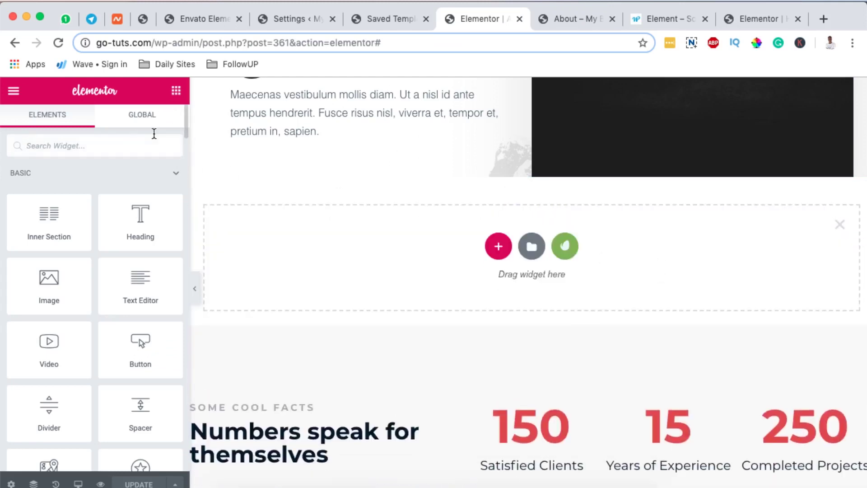
pyautogui.click(26, 145)
pyautogui.write('scro')
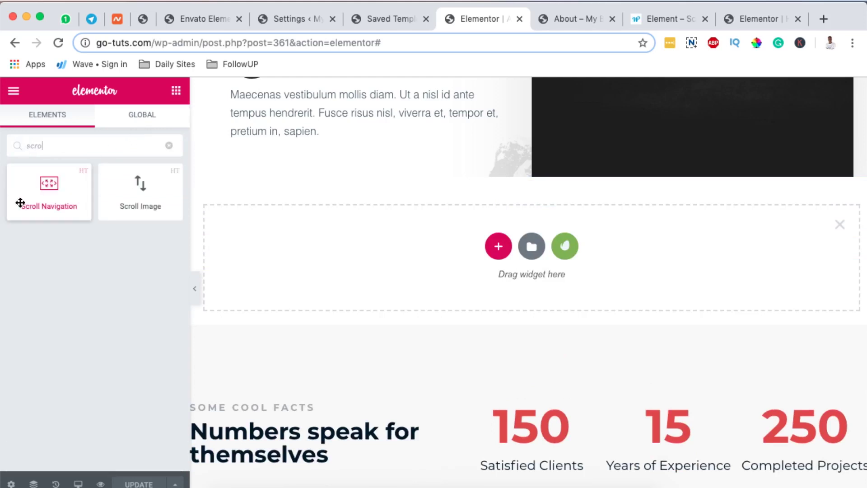
pyautogui.moveTo(44, 195); pyautogui.dragTo(518, 243)
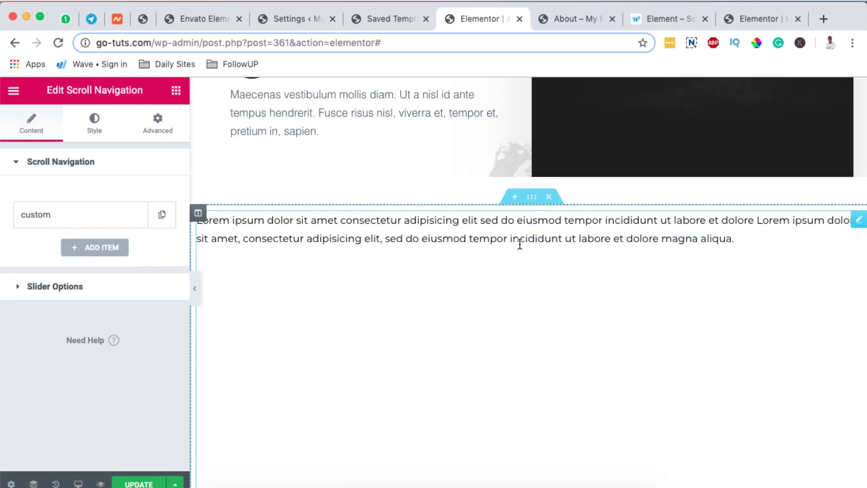
# Insert the rocky-water coastline photo from the Media Library into the first custom slide's content.
pyautogui.click(51, 217)
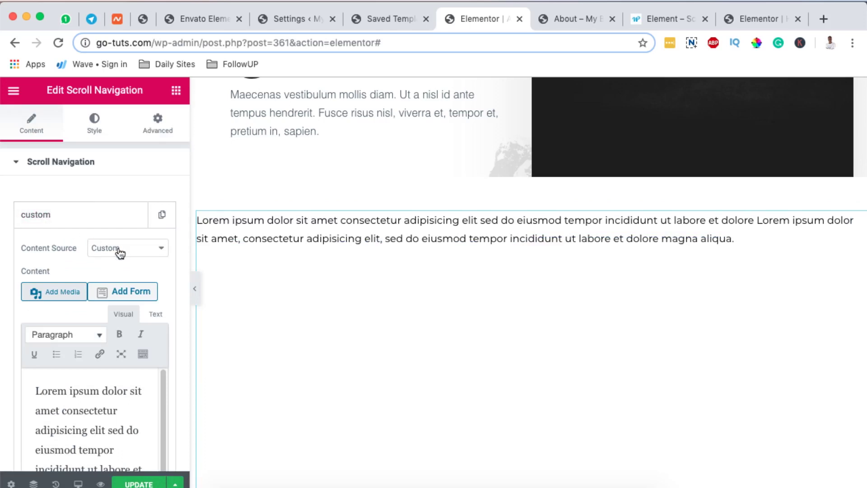
pyautogui.scroll(-3, 98, 369)
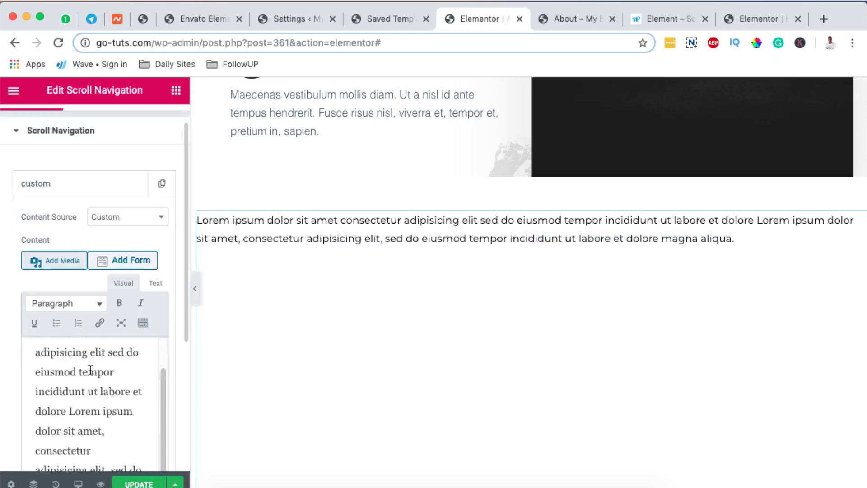
pyautogui.click(50, 260)
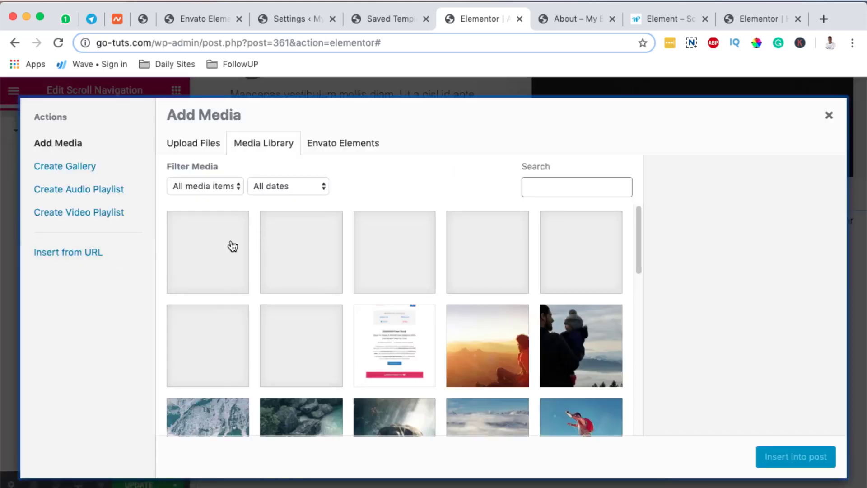
pyautogui.scroll(-3, 519, 336)
pyautogui.click(297, 377)
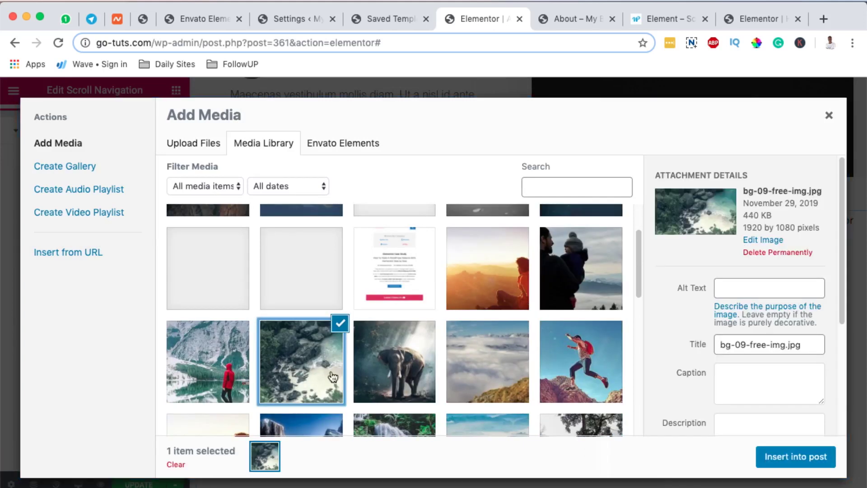
pyautogui.click(794, 456)
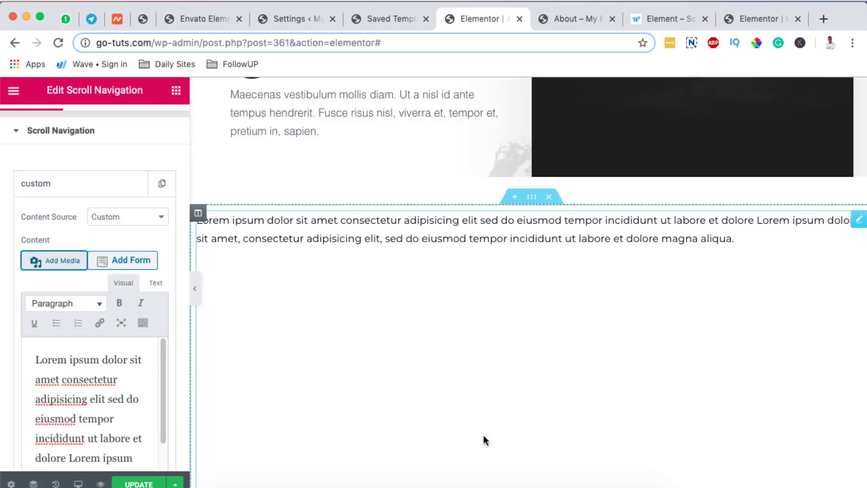
# Paste an extra lorem ipsum paragraph at the end of the custom slide's text.
pyautogui.click(61, 186)
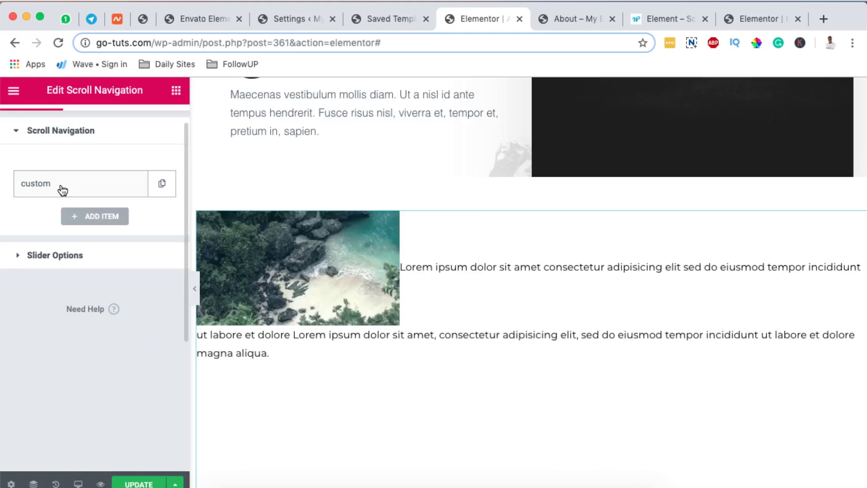
pyautogui.click(62, 188)
pyautogui.click(62, 187)
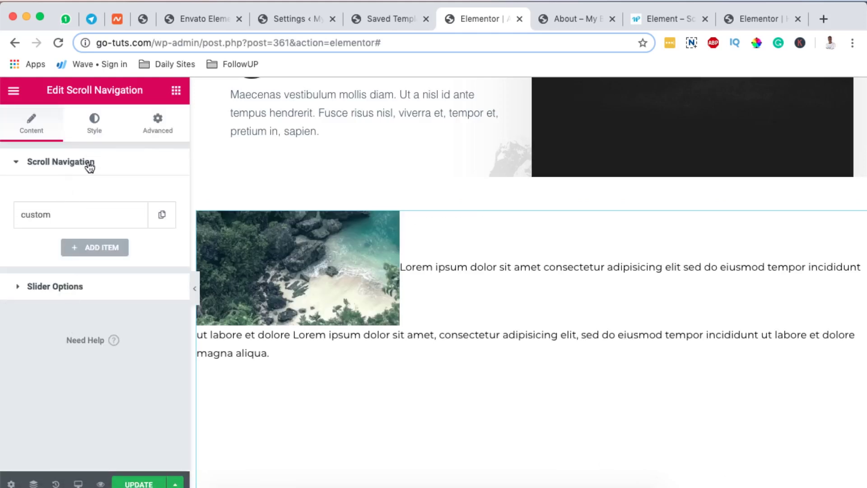
pyautogui.click(71, 214)
pyautogui.scroll(-5, 129, 438)
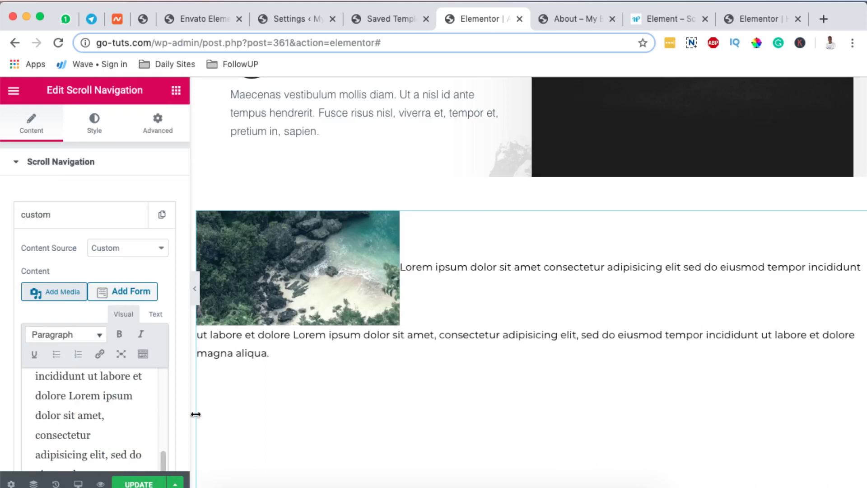
pyautogui.scroll(-3, 195, 414)
pyautogui.scroll(-5, 178, 406)
pyautogui.click(140, 406)
pyautogui.write('Lorem ipsum dolor sit amet consectetur adipisicing elit sed do eiusmod tempor incididunt ut labore et dolore Lorem ipsum dolor sit amet, consectetur adipisicing elit, sed do eiusmod tempor incididunt ut labore et dolore magna aliqua.')
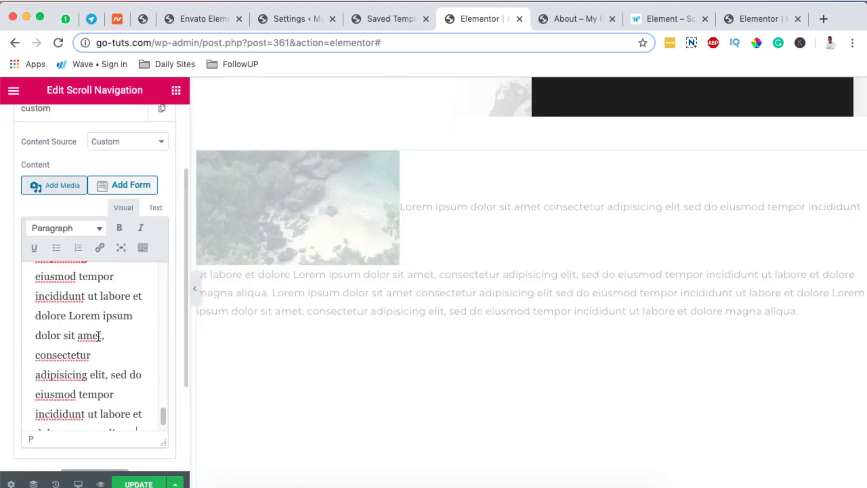
# Reselect the Scroll Navigation widget and re-expand its Scroll Navigation settings section.
pyautogui.scroll(10, 99, 337)
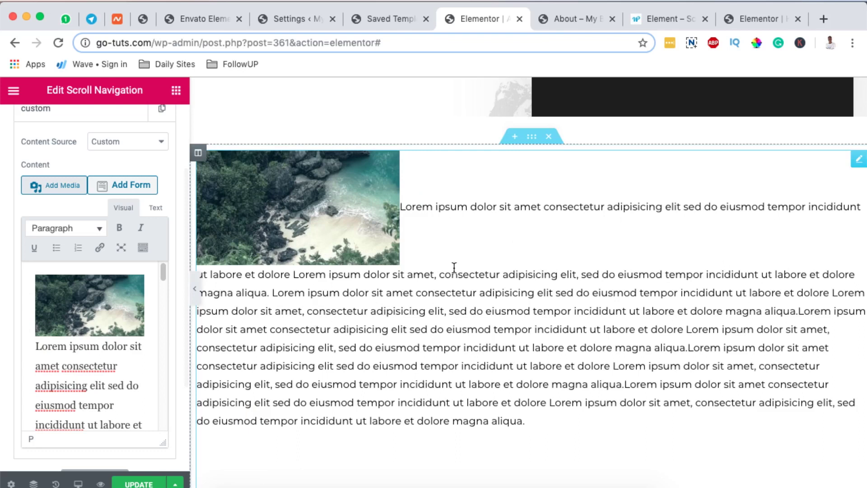
pyautogui.scroll(-1, 98, 363)
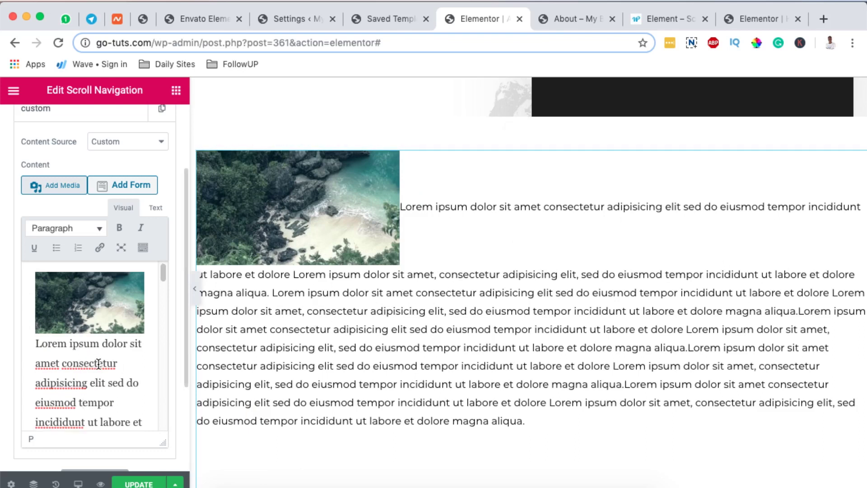
pyautogui.click(464, 285)
pyautogui.click(83, 168)
pyautogui.click(82, 168)
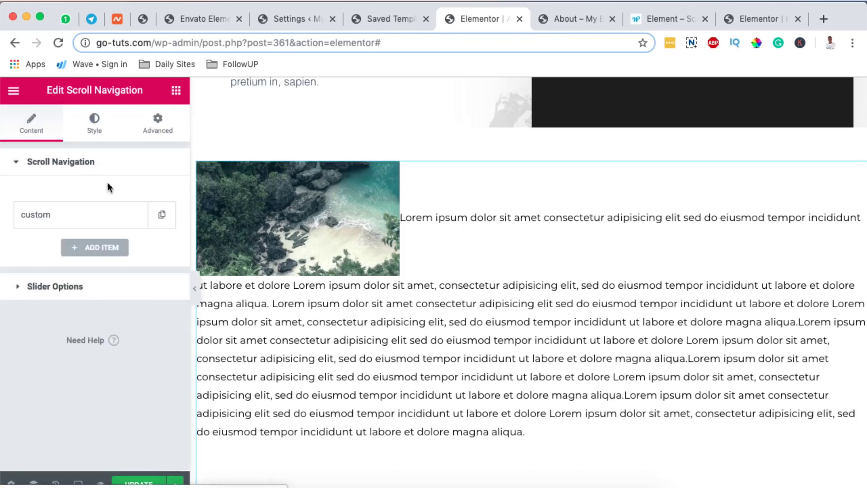
# Duplicate the custom slide and delete the copied coastline image from the new slide.
pyautogui.click(163, 216)
pyautogui.click(65, 251)
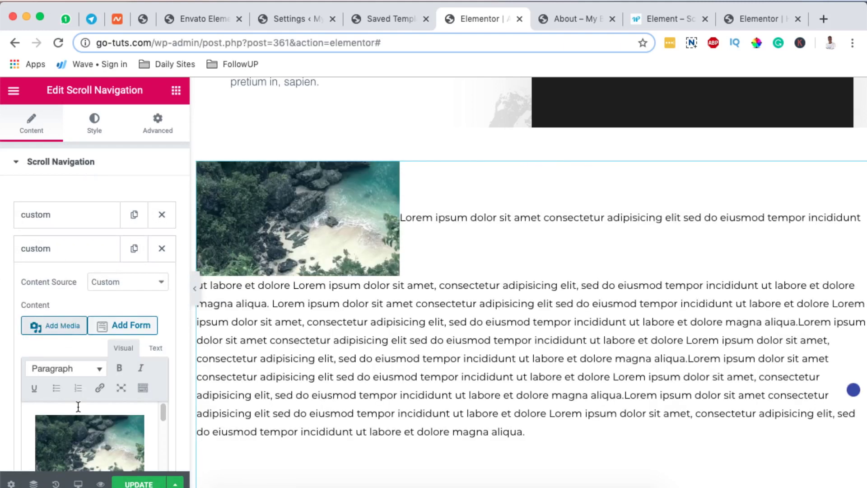
pyautogui.scroll(-5, 78, 407)
pyautogui.scroll(5, 94, 338)
pyautogui.click(95, 338)
pyautogui.click(142, 366)
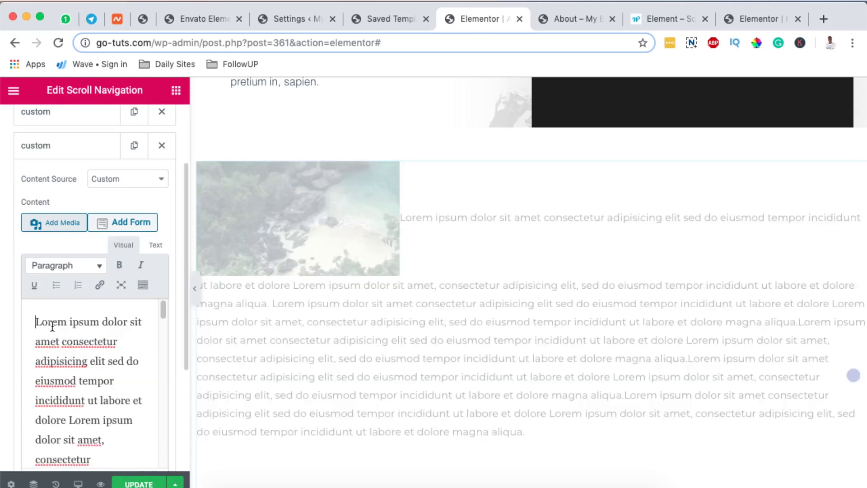
# Insert the sunlit mountain photo into the second slide and collapse its settings.
pyautogui.click(49, 218)
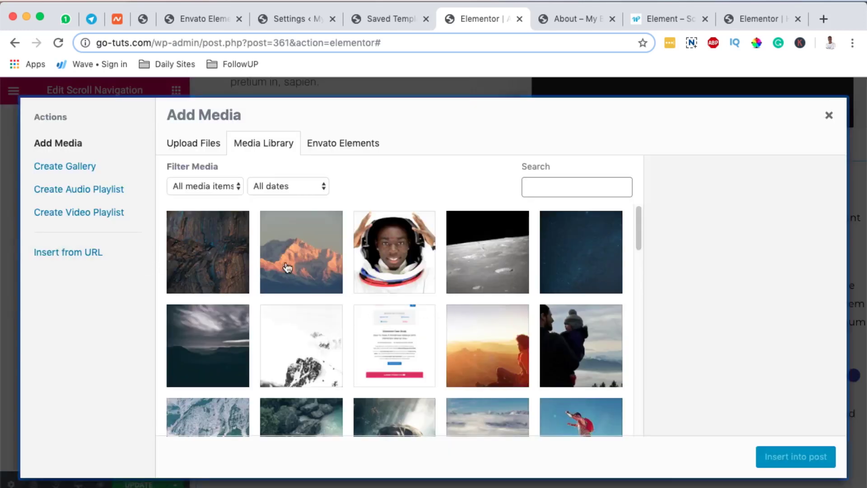
pyautogui.click(288, 267)
pyautogui.click(780, 455)
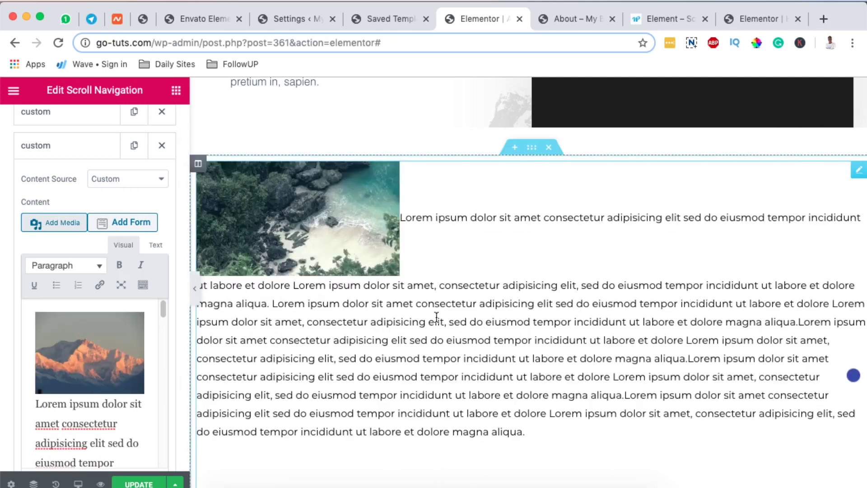
pyautogui.click(59, 152)
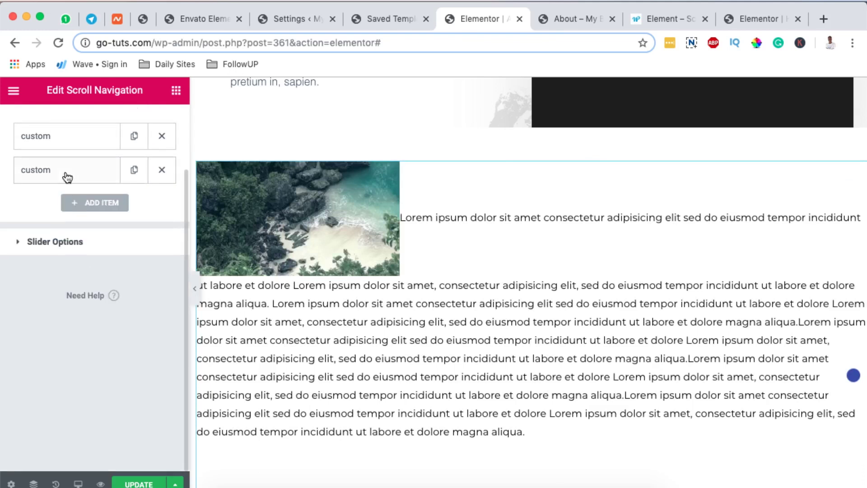
# Add a third slide and replace its placeholder 'Content' with the lorem ipsum text.
pyautogui.click(93, 202)
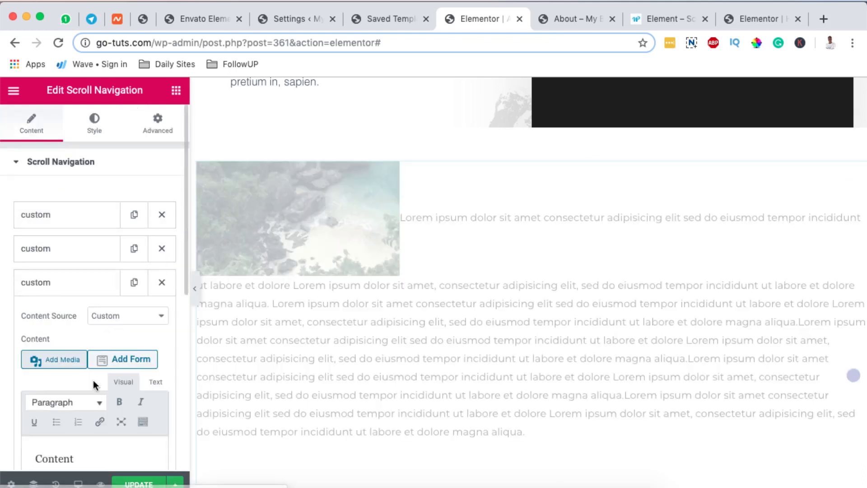
pyautogui.scroll(-3, 92, 375)
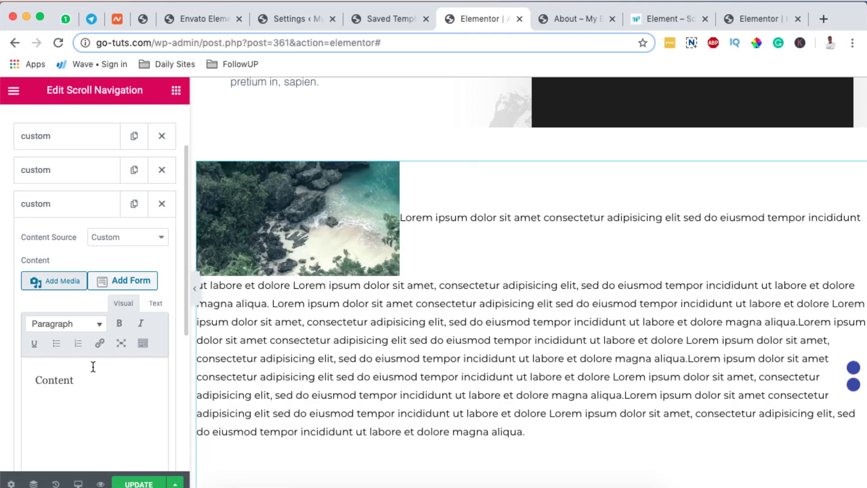
pyautogui.doubleClick(63, 380)
pyautogui.hotkey('ctrl', 'v')
pyautogui.scroll(3, 65, 382)
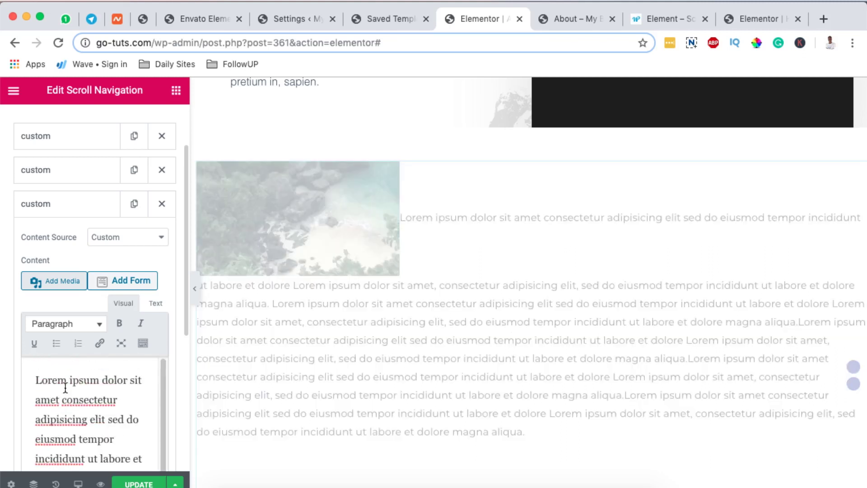
# Insert the photo of a hiker on a peak above clouds into the third slide.
pyautogui.click(54, 282)
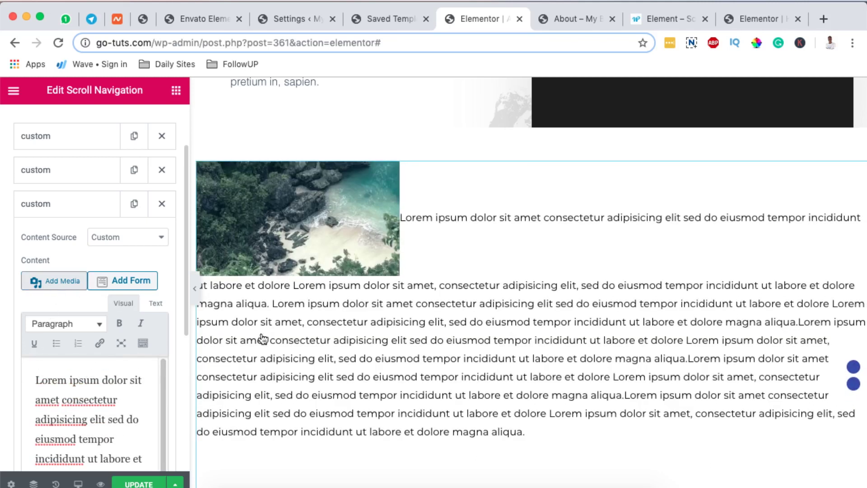
pyautogui.click(315, 370)
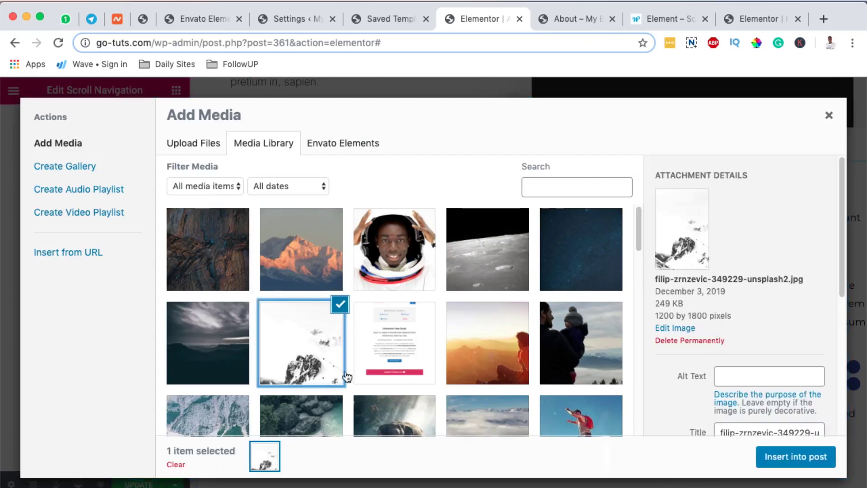
pyautogui.scroll(-3, 485, 388)
pyautogui.click(494, 348)
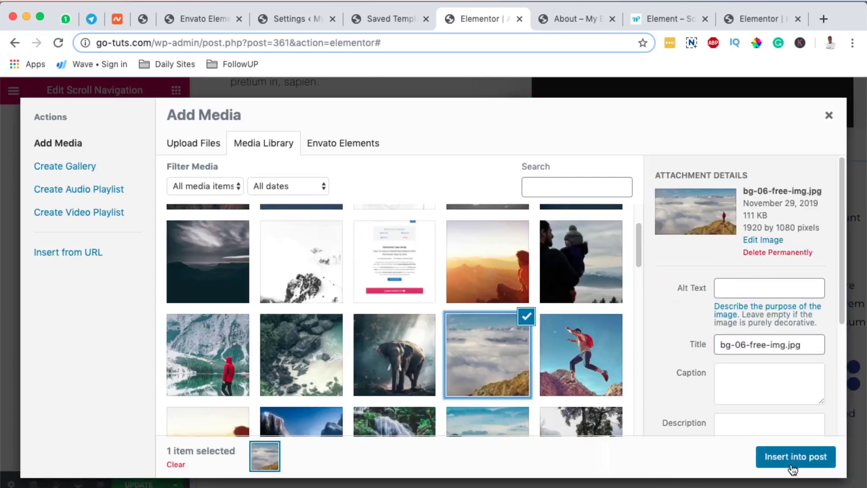
pyautogui.click(768, 465)
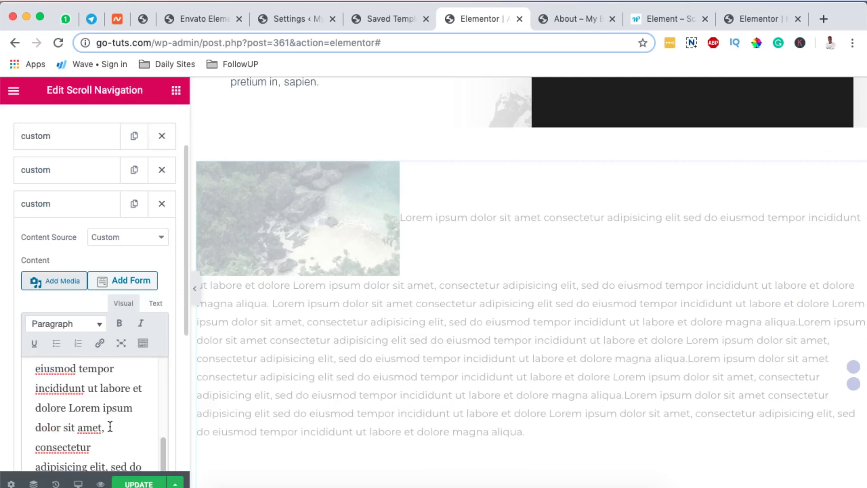
# Collapse the third slide's settings, leaving three custom slides listed.
pyautogui.scroll(-5, 172, 412)
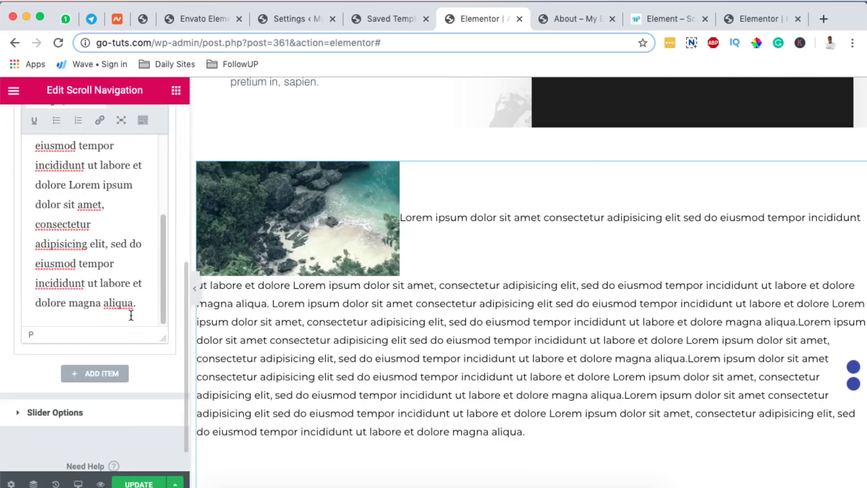
pyautogui.scroll(5, 144, 304)
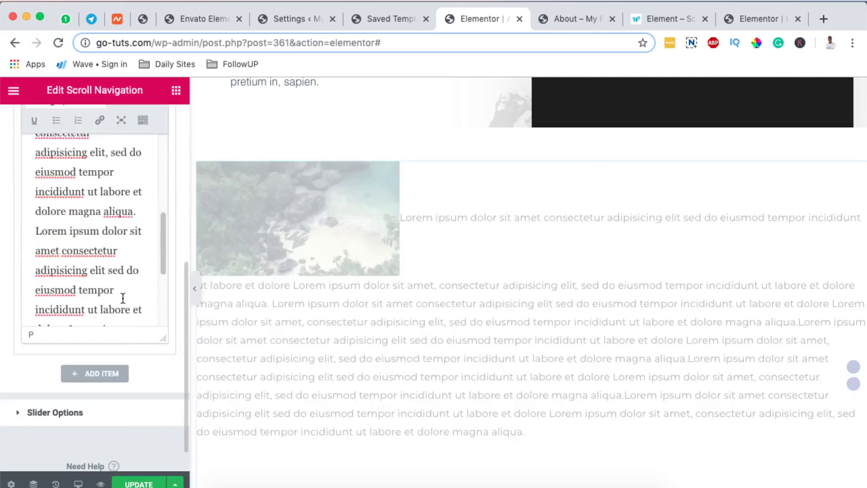
pyautogui.scroll(5, 176, 296)
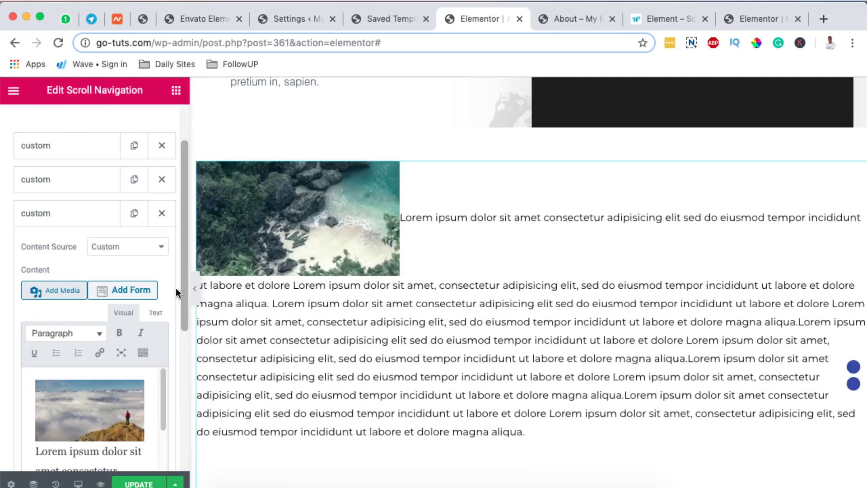
pyautogui.click(64, 214)
pyautogui.click(83, 213)
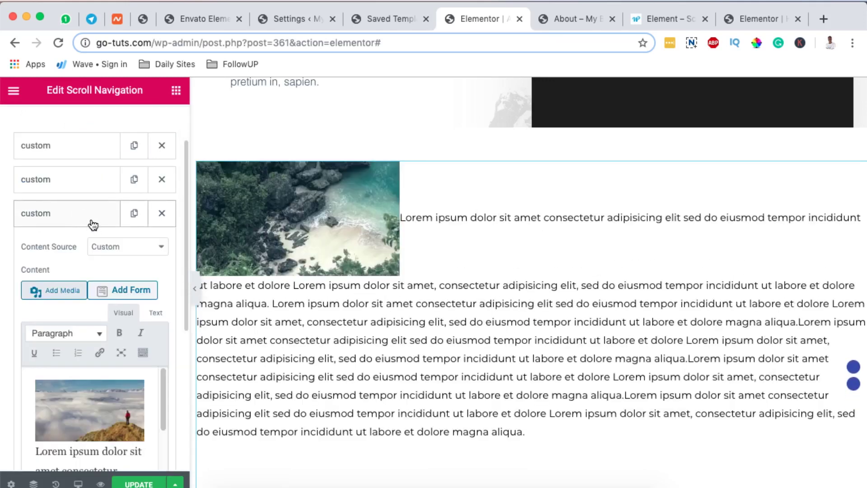
pyautogui.click(92, 222)
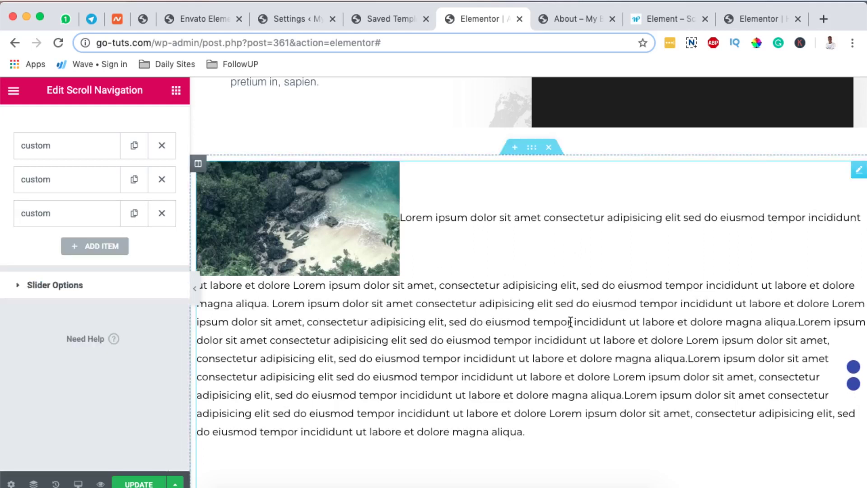
# In Style > Pagination, give the active dot a Classic purple background (#a52298).
pyautogui.click(74, 295)
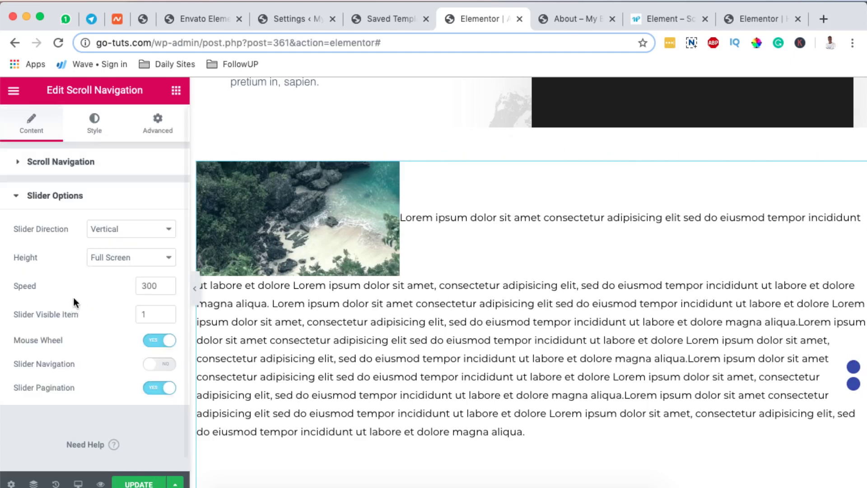
pyautogui.click(100, 132)
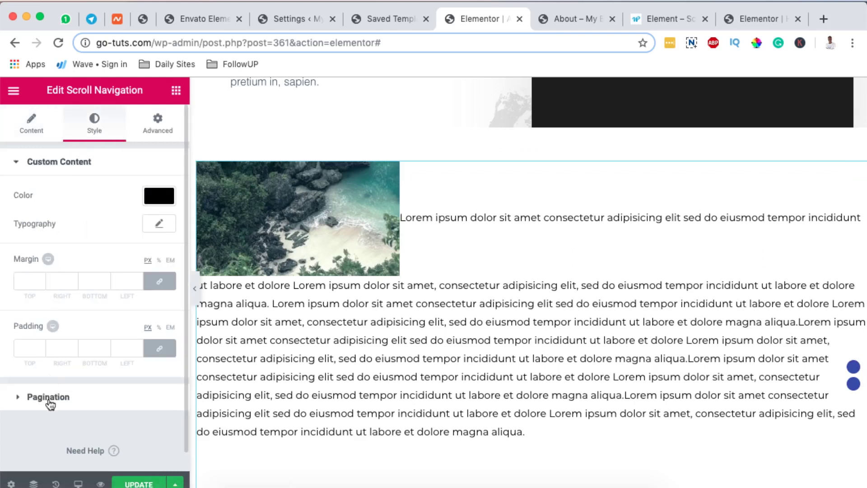
pyautogui.click(95, 397)
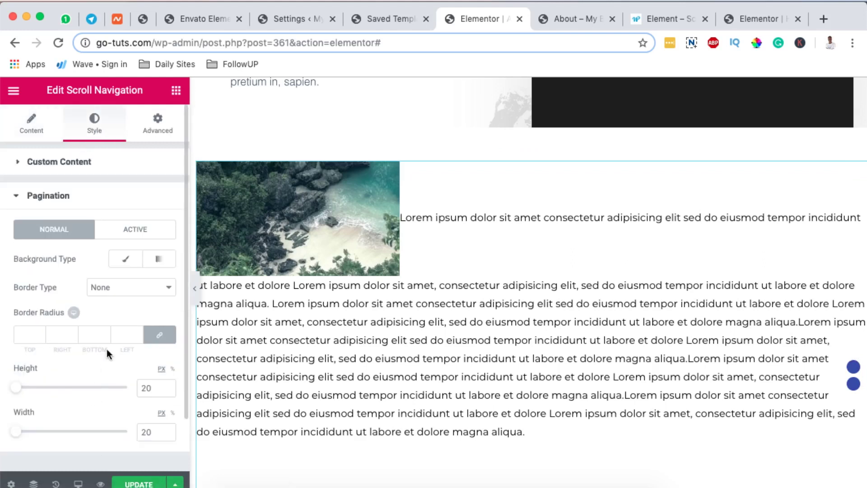
pyautogui.click(130, 221)
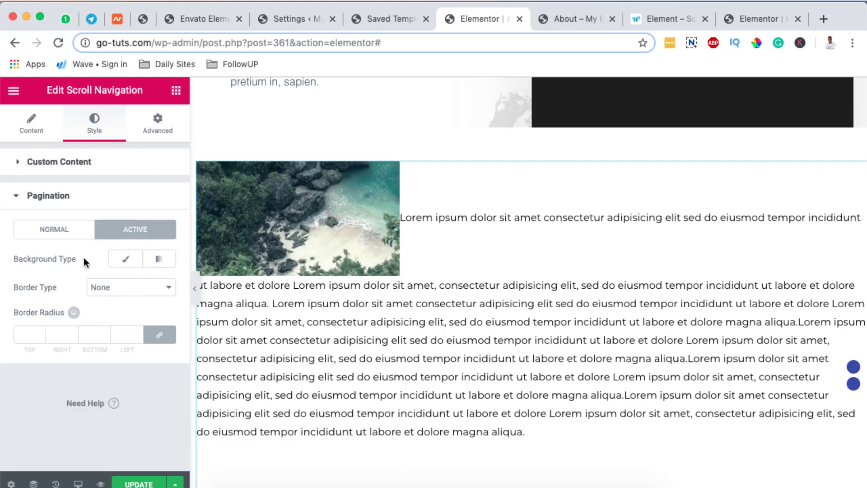
pyautogui.click(123, 262)
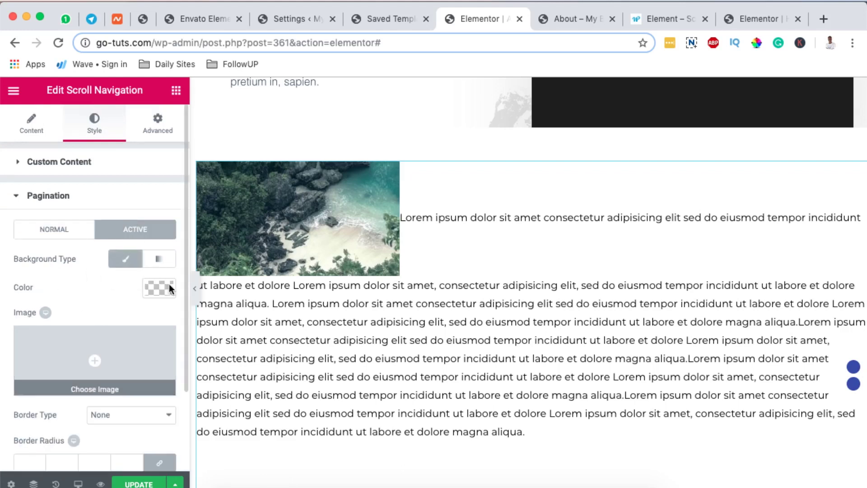
pyautogui.click(168, 286)
pyautogui.moveTo(46, 362); pyautogui.dragTo(117, 389)
pyautogui.click(98, 445)
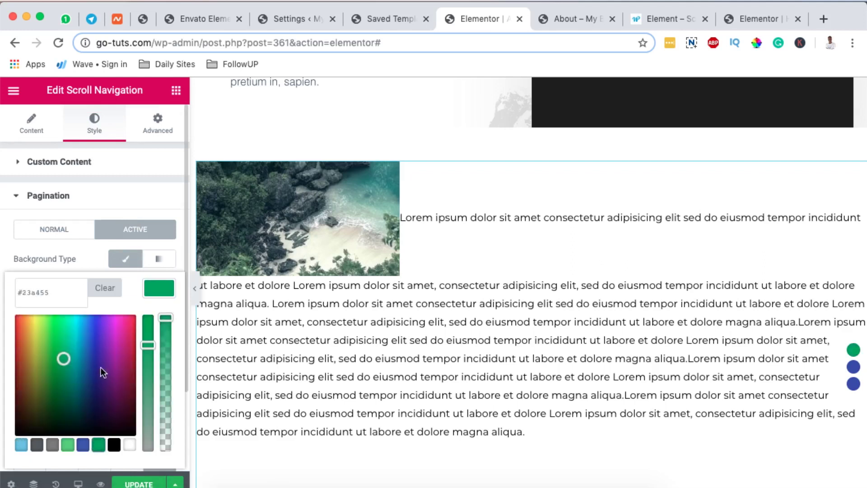
pyautogui.moveTo(109, 360); pyautogui.dragTo(123, 357)
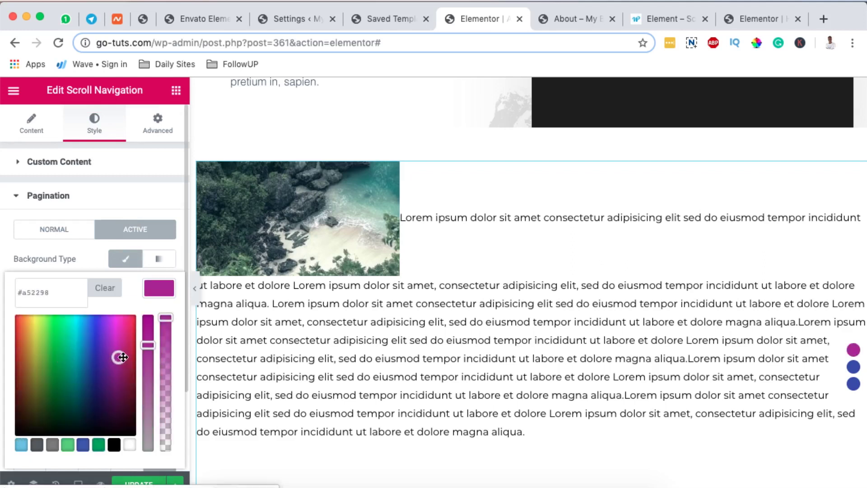
pyautogui.click(167, 292)
# Give the normal pagination dots a Classic green background colour.
pyautogui.click(55, 230)
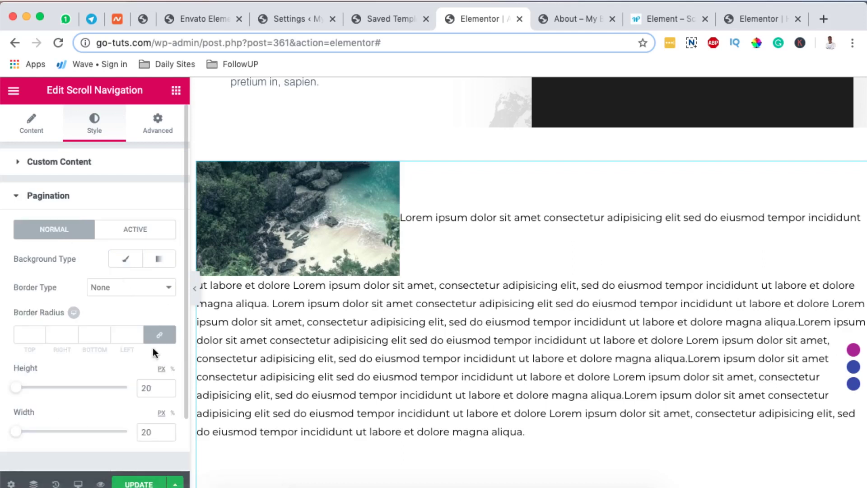
pyautogui.click(126, 259)
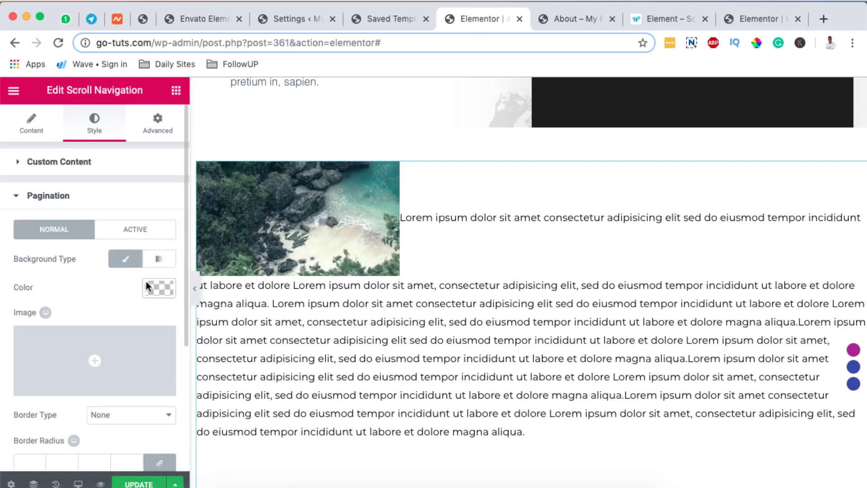
pyautogui.click(154, 288)
pyautogui.click(118, 389)
pyautogui.click(88, 446)
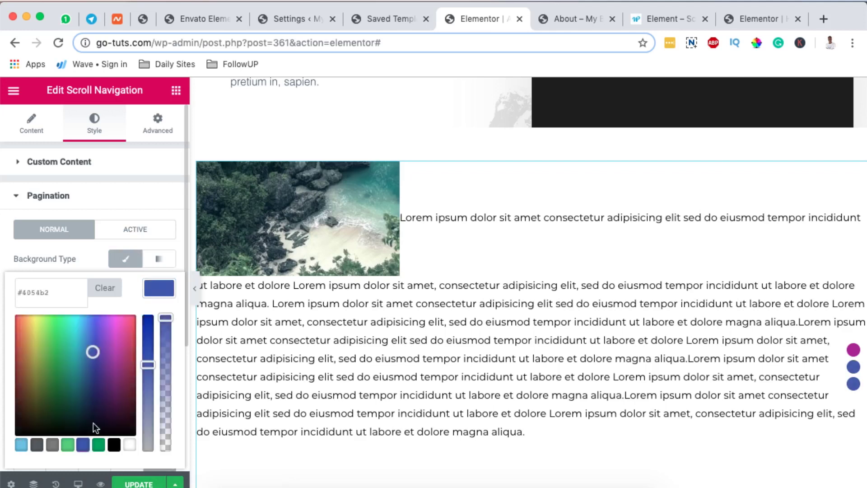
pyautogui.moveTo(92, 361); pyautogui.dragTo(42, 365)
pyautogui.click(150, 294)
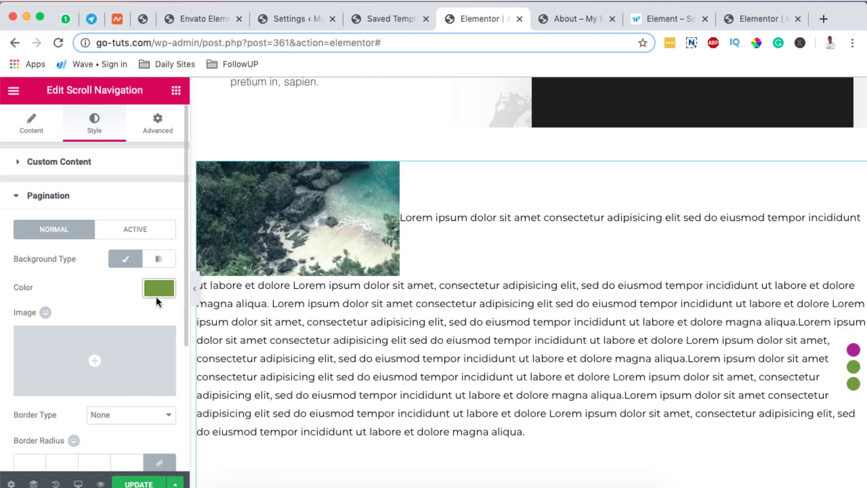
pyautogui.scroll(-5, 337, 321)
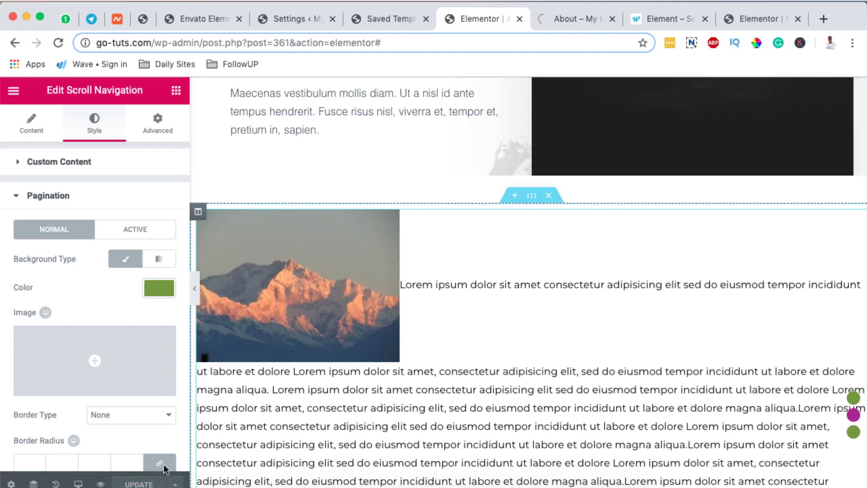
pyautogui.click(559, 23)
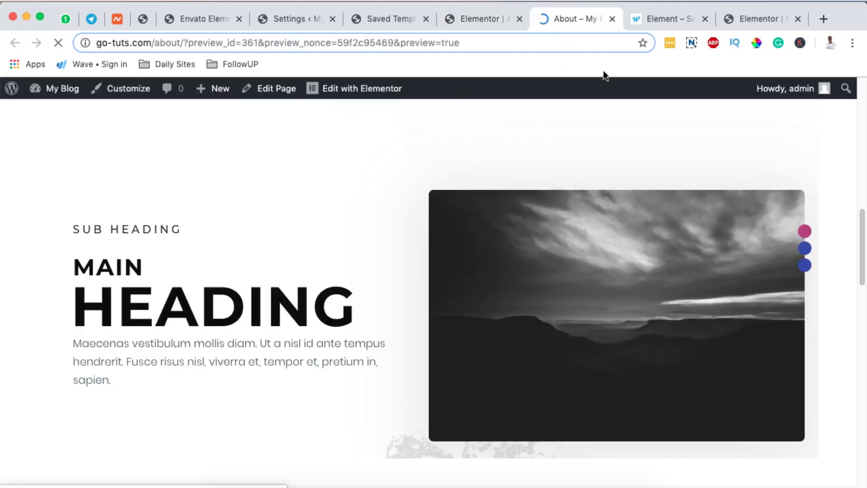
pyautogui.scroll(-10, 841, 214)
pyautogui.scroll(-5, 847, 219)
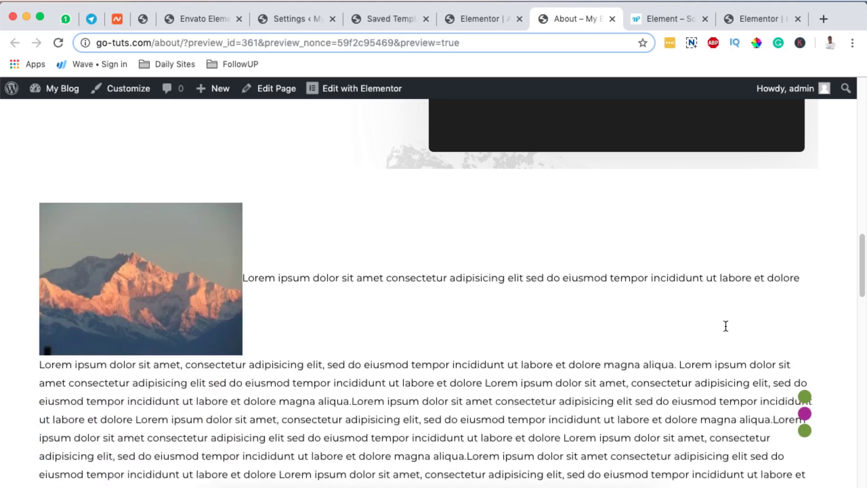
pyautogui.click(468, 20)
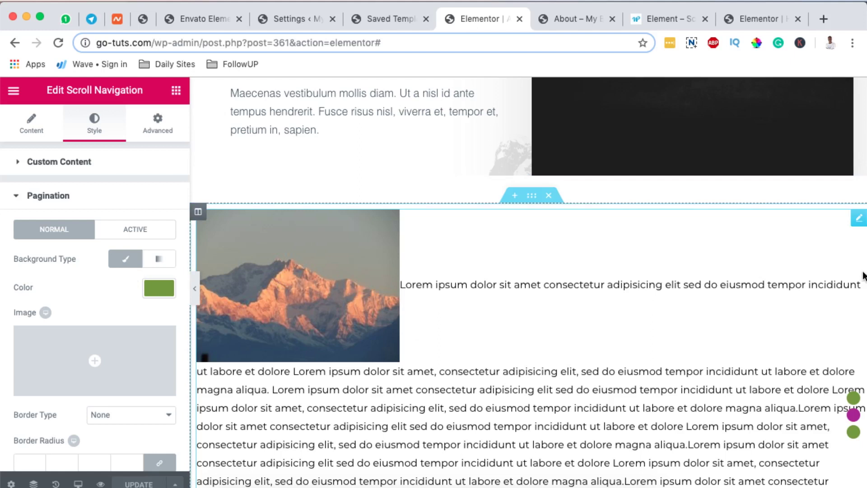
# Replace the empty section with a new one above the Numbers block and drop a Scroll Navigation widget into it.
pyautogui.scroll(-5, 767, 330)
pyautogui.click(840, 287)
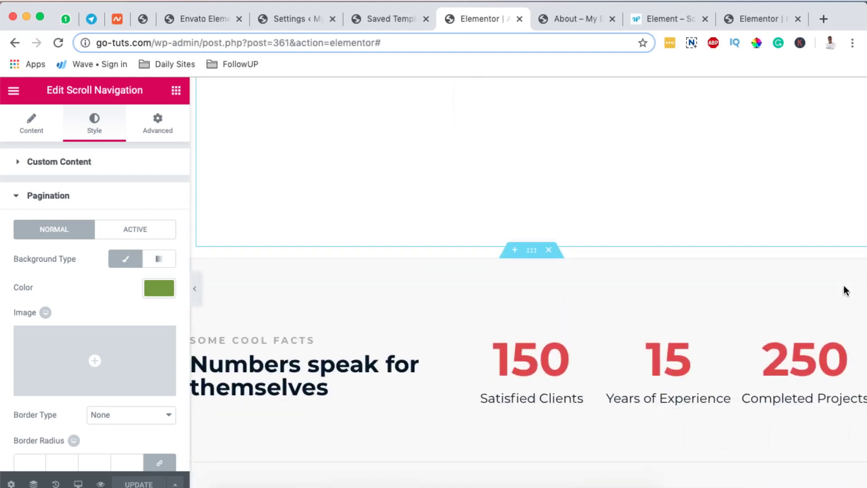
pyautogui.click(510, 247)
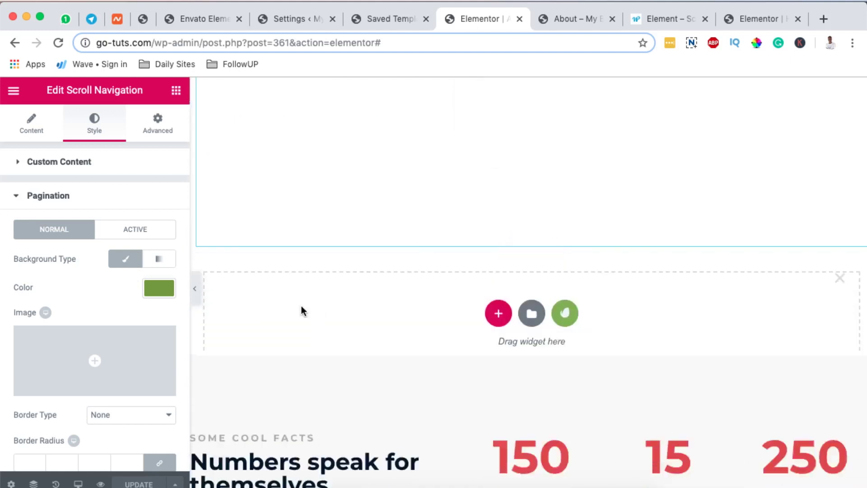
pyautogui.click(178, 93)
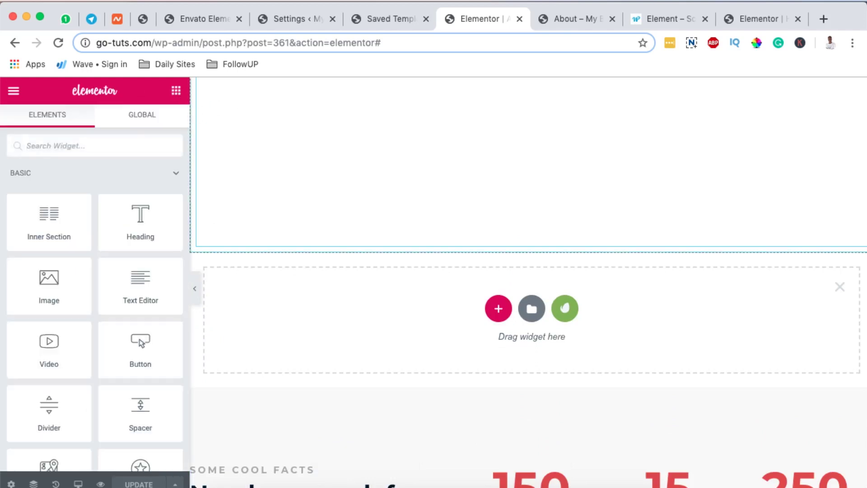
pyautogui.write('scro')
pyautogui.moveTo(49, 188); pyautogui.dragTo(575, 337)
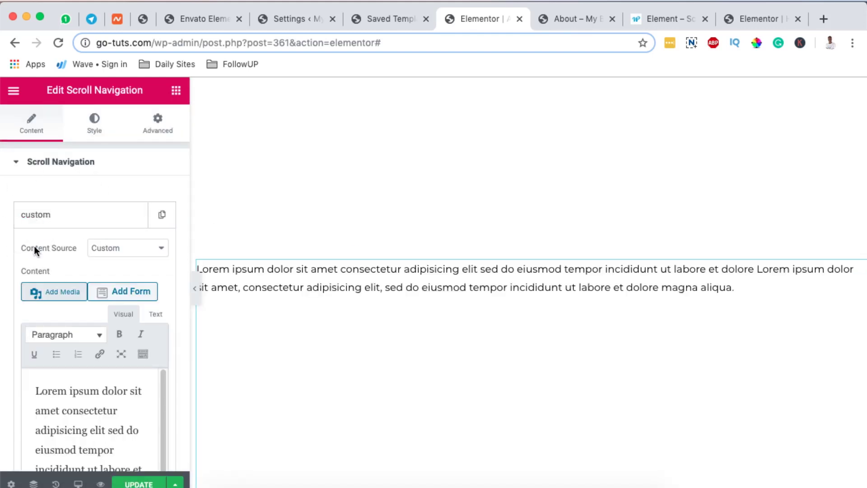
# Make the slide use the Elementor Template 'Hero – Image Background' as its content.
pyautogui.click(103, 251)
pyautogui.click(110, 259)
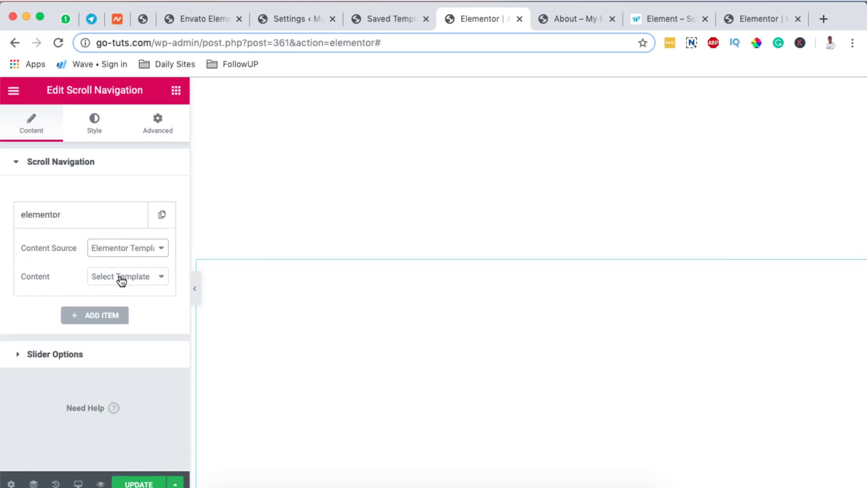
pyautogui.click(121, 276)
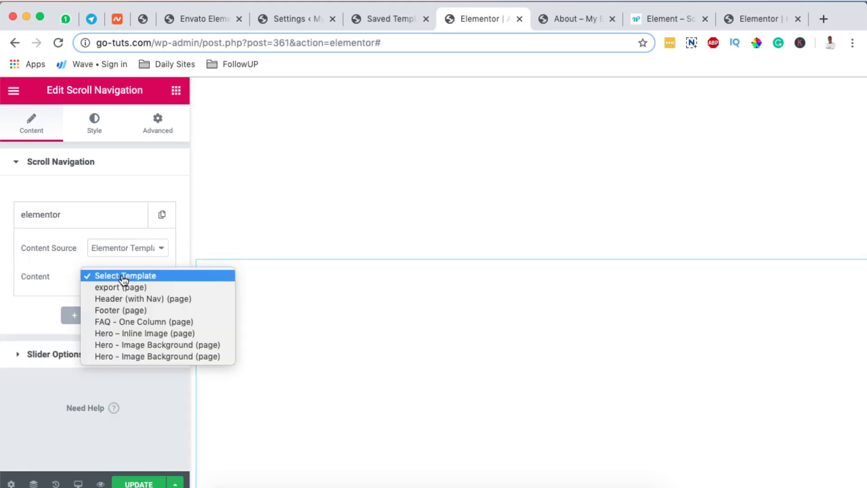
pyautogui.click(133, 345)
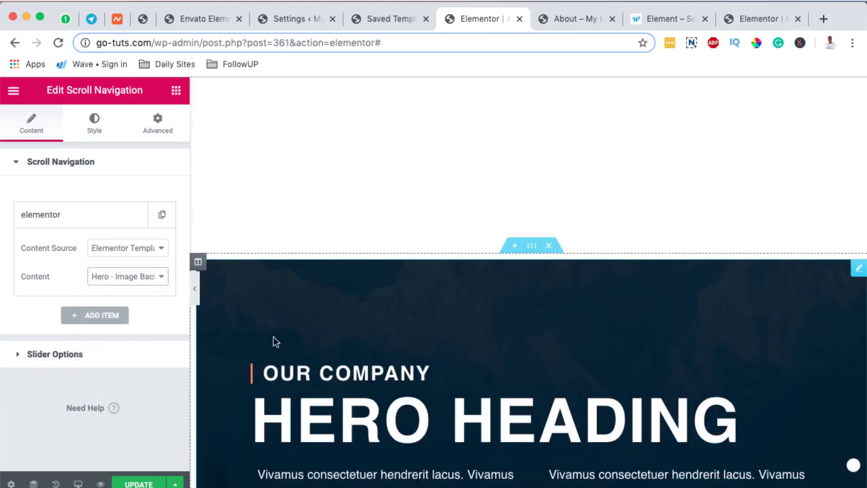
pyautogui.scroll(-2, 863, 235)
pyautogui.scroll(-2, 863, 234)
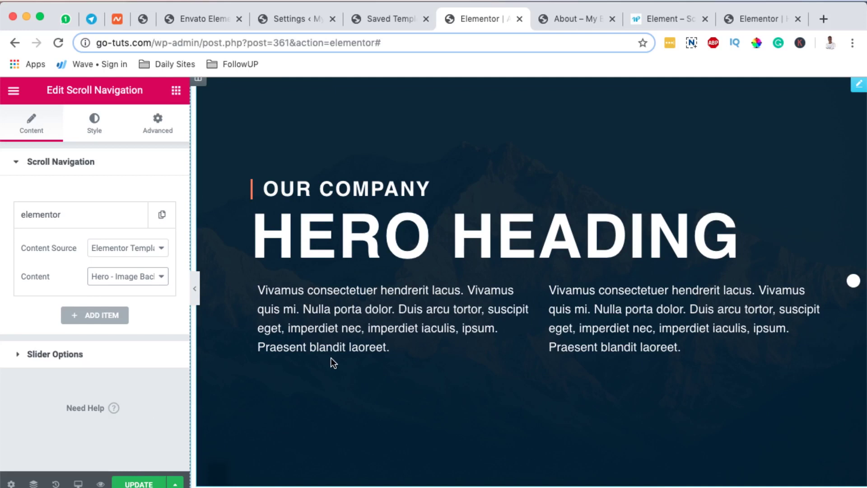
# Bring up the Saved Templates list in the other browser tab.
pyautogui.click(388, 19)
pyautogui.click(467, 12)
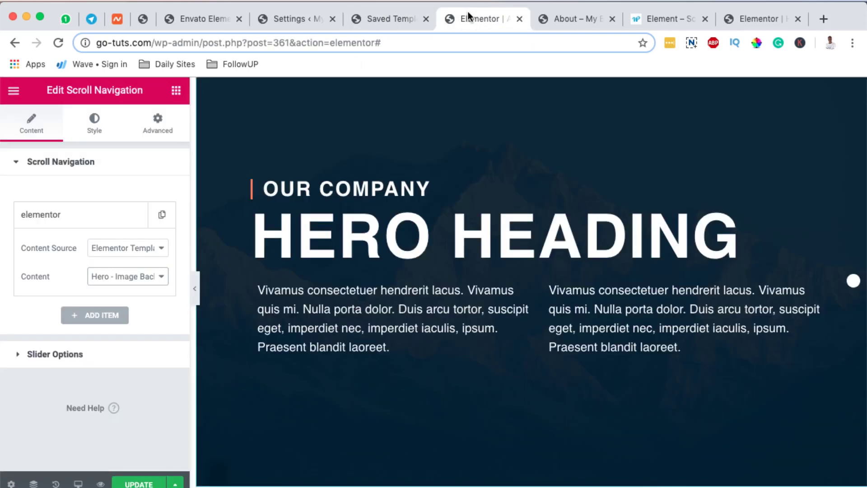
pyautogui.click(372, 18)
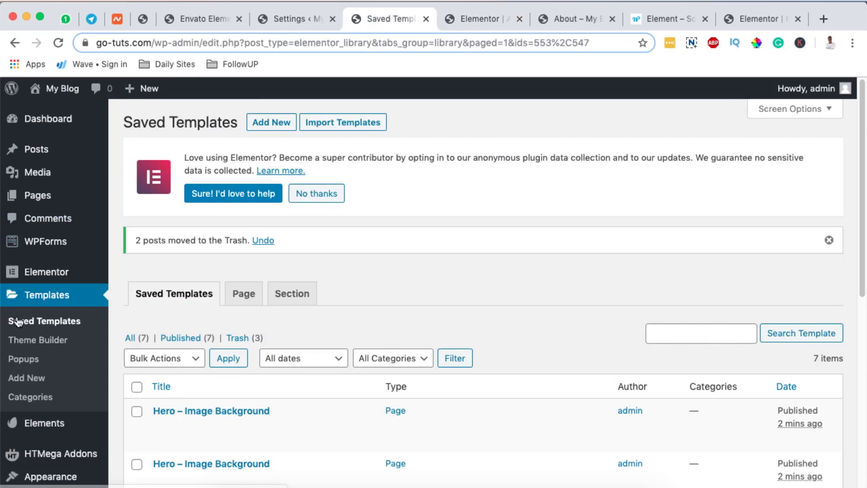
# Open front-end previews of the two Hero – Image Background templates and review one.
pyautogui.scroll(-4, 379, 261)
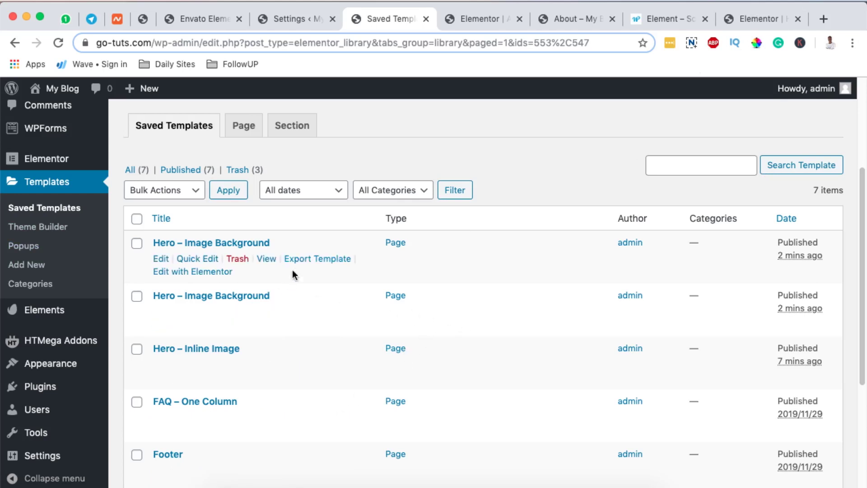
pyautogui.keyDown('super'); pyautogui.click(271, 259); pyautogui.keyUp('super')
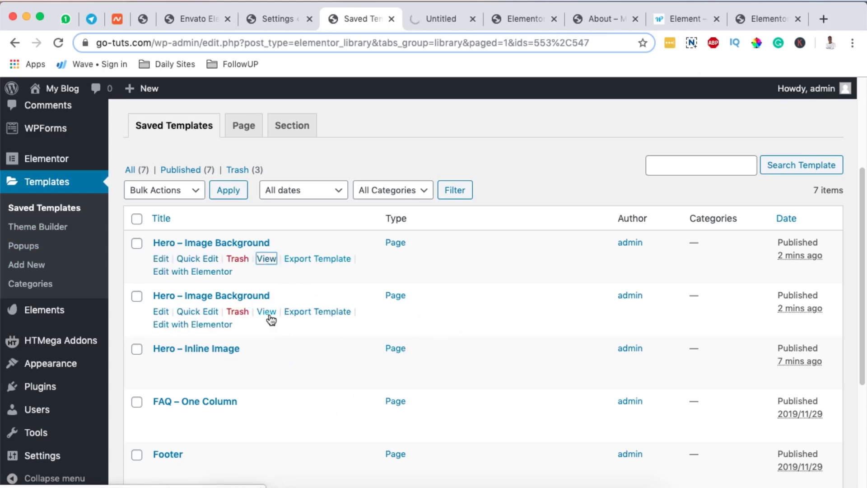
pyautogui.keyDown('super'); pyautogui.click(270, 320); pyautogui.keyUp('super')
pyautogui.click(381, 23)
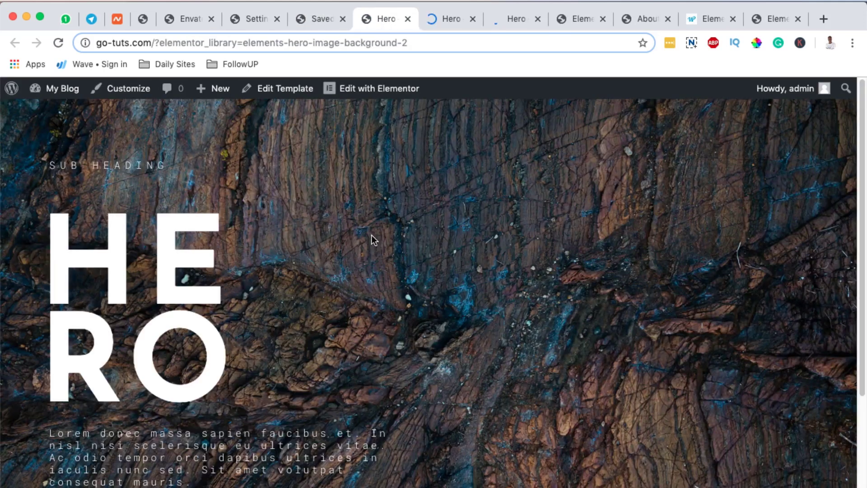
pyautogui.scroll(-3, 512, 324)
pyautogui.scroll(3, 512, 323)
# Close the Hero template previews, including Hero – Inline Image, and return to the Elementor editor.
pyautogui.press('super+w')
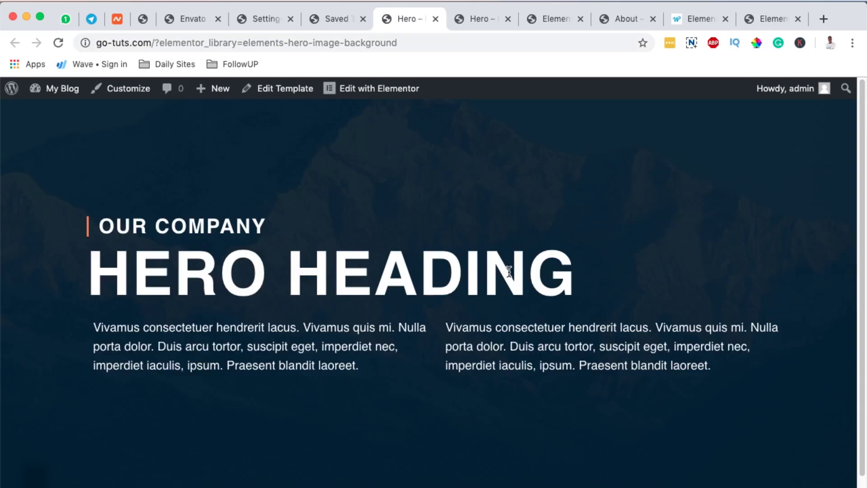
pyautogui.click(472, 24)
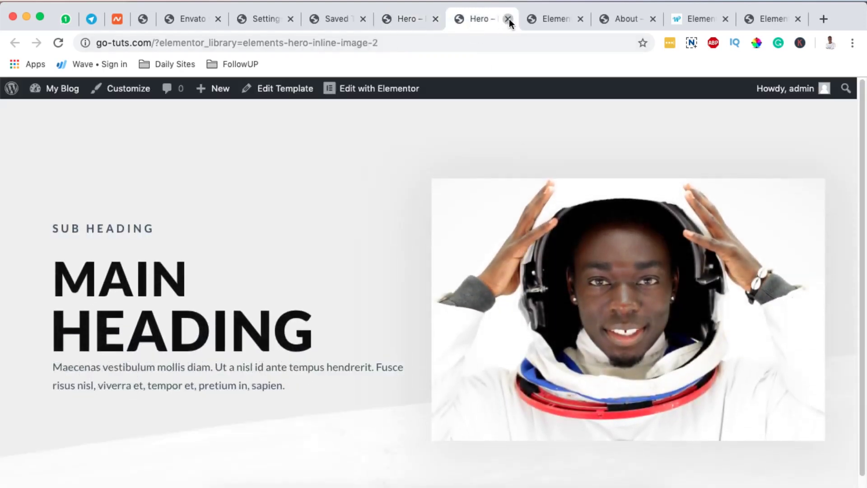
pyautogui.click(507, 19)
pyautogui.click(435, 19)
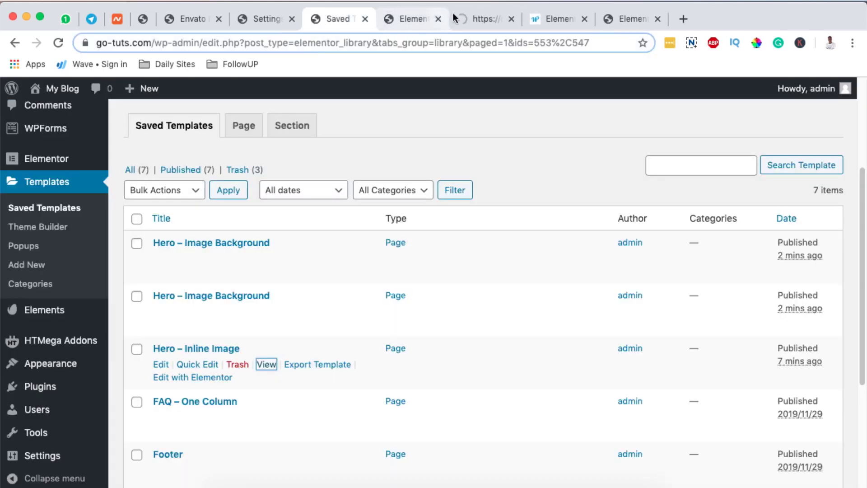
pyautogui.click(429, 20)
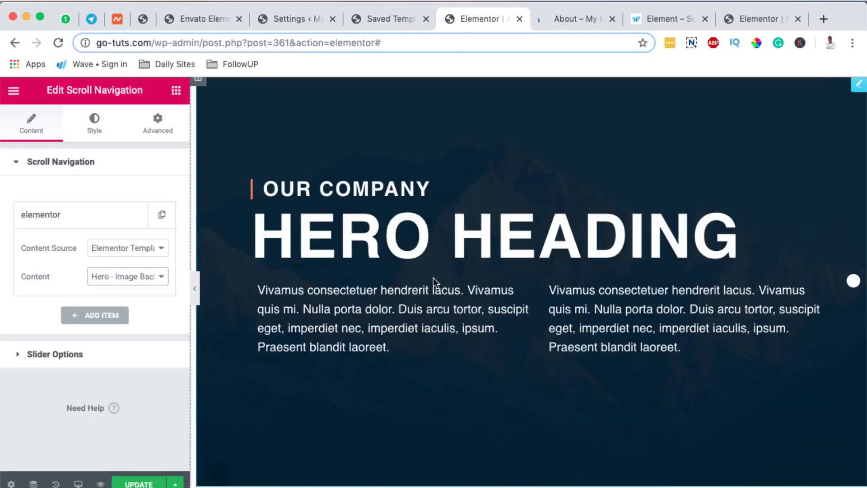
# Add a new slide sourced from the Hero – Inline Image template and show it via the second navigation dot.
pyautogui.click(88, 220)
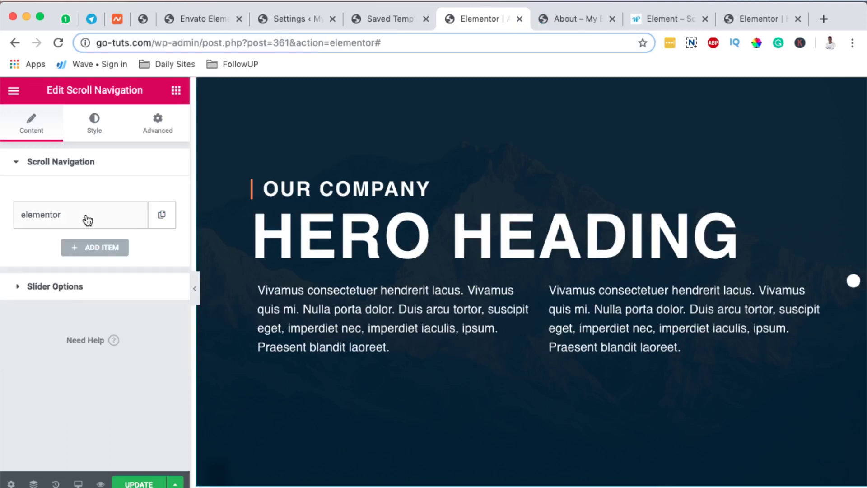
pyautogui.click(89, 246)
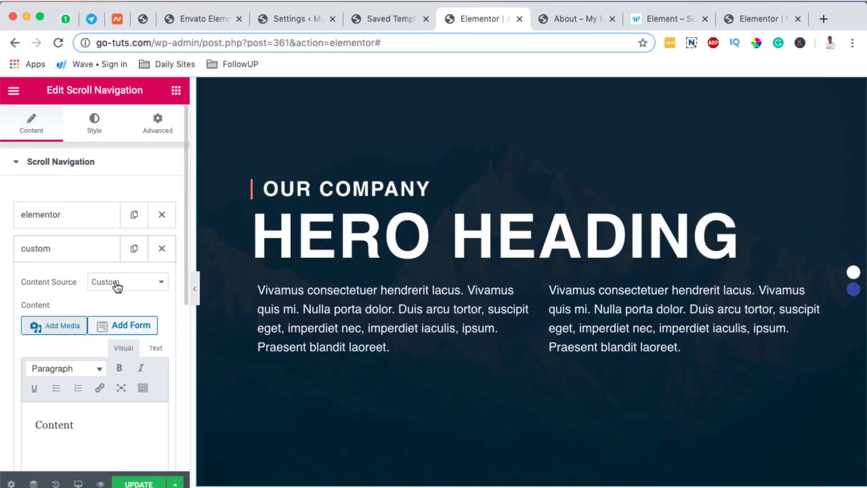
pyautogui.click(117, 283)
pyautogui.click(121, 293)
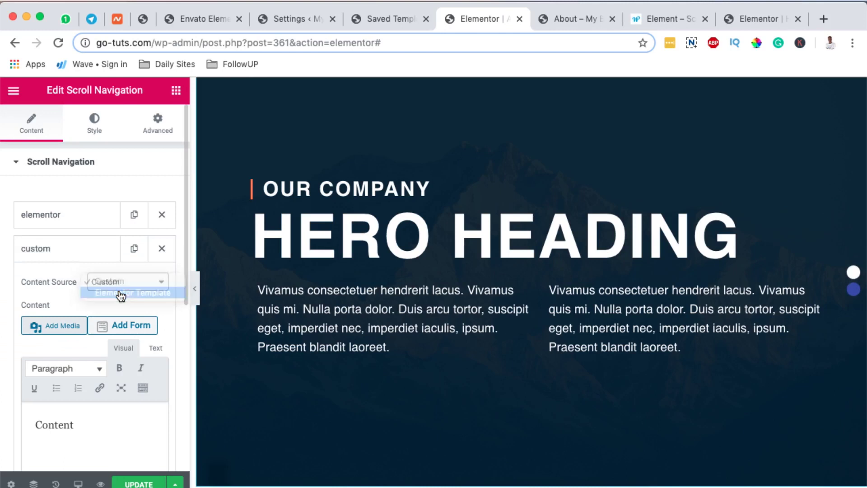
pyautogui.click(121, 311)
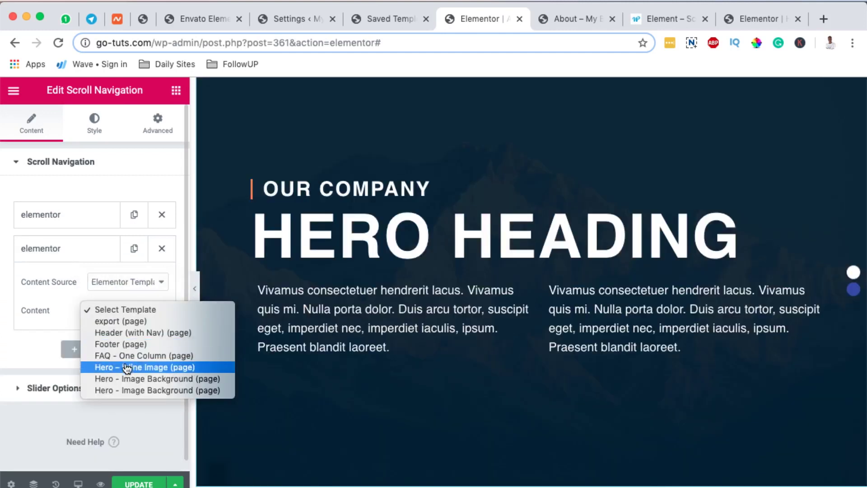
pyautogui.click(127, 367)
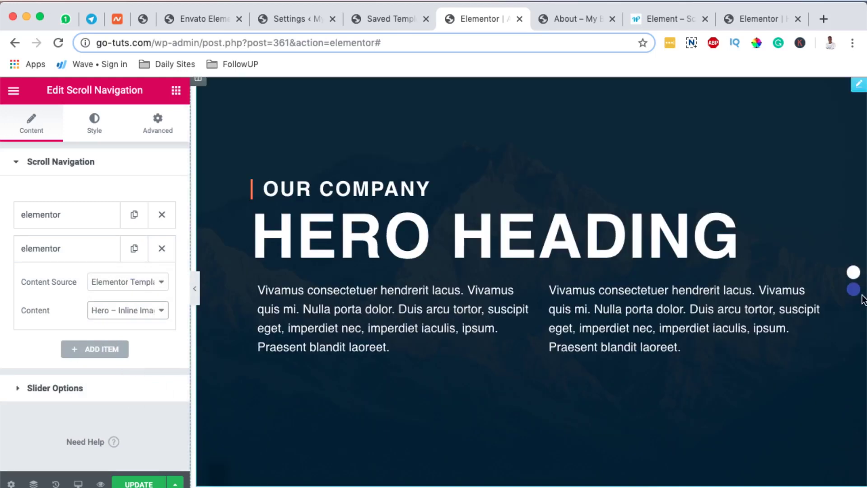
pyautogui.click(854, 291)
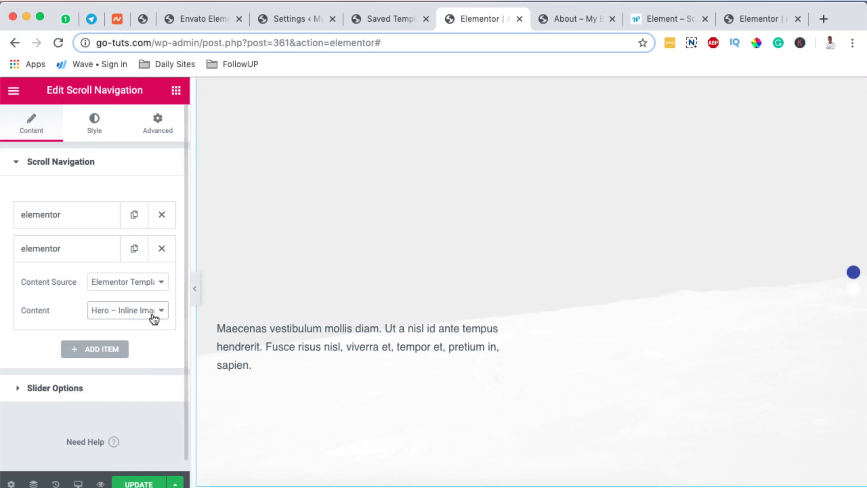
pyautogui.click(103, 244)
# Add a third slide using the Hero – Image Background Elementor template and expand Slider Options.
pyautogui.click(100, 284)
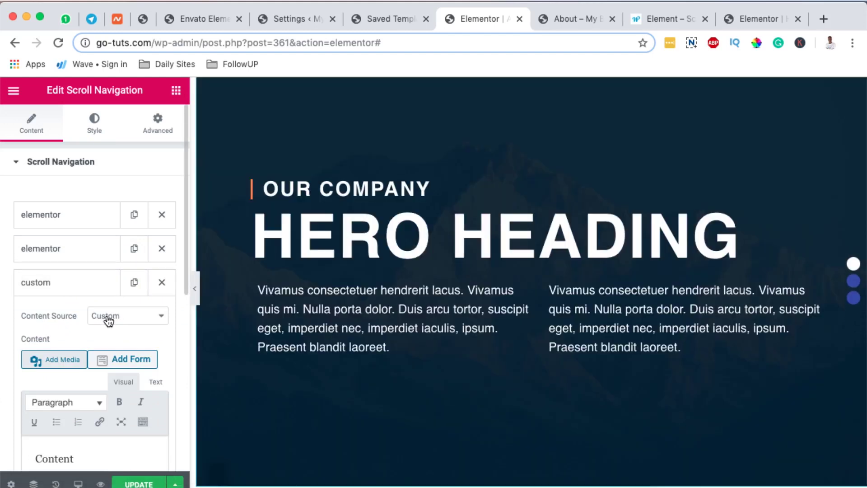
pyautogui.click(108, 319)
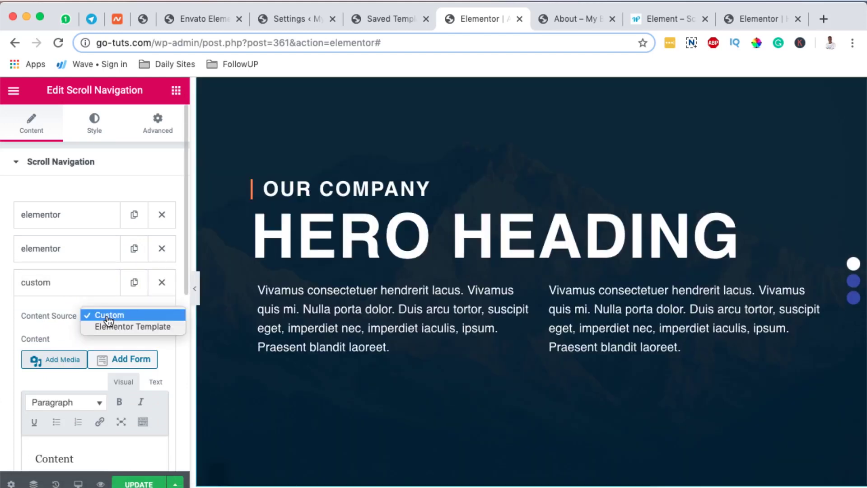
pyautogui.click(109, 327)
pyautogui.click(118, 346)
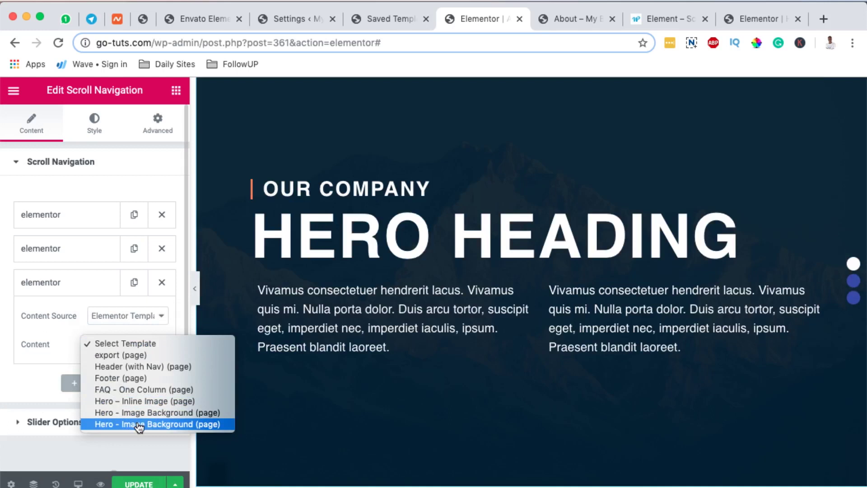
pyautogui.click(139, 426)
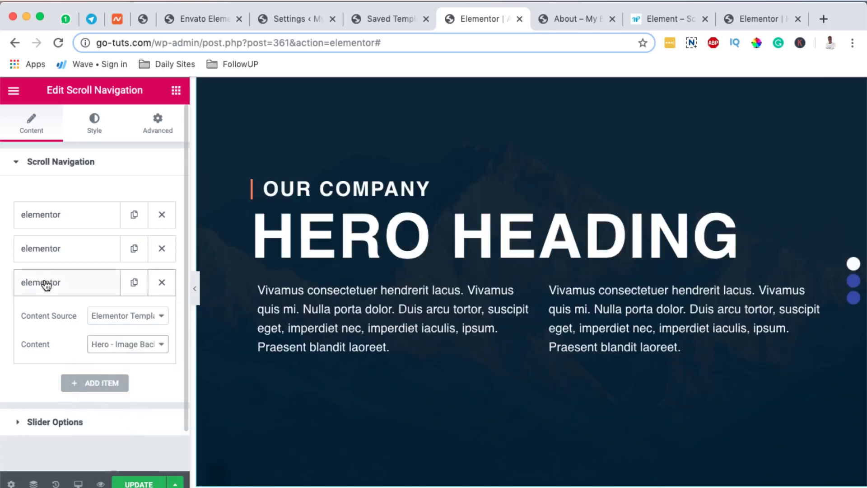
pyautogui.click(47, 283)
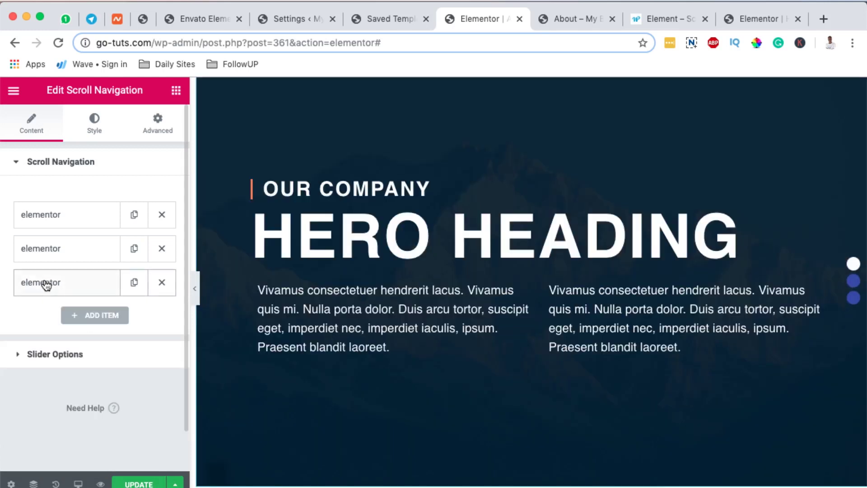
pyautogui.click(60, 354)
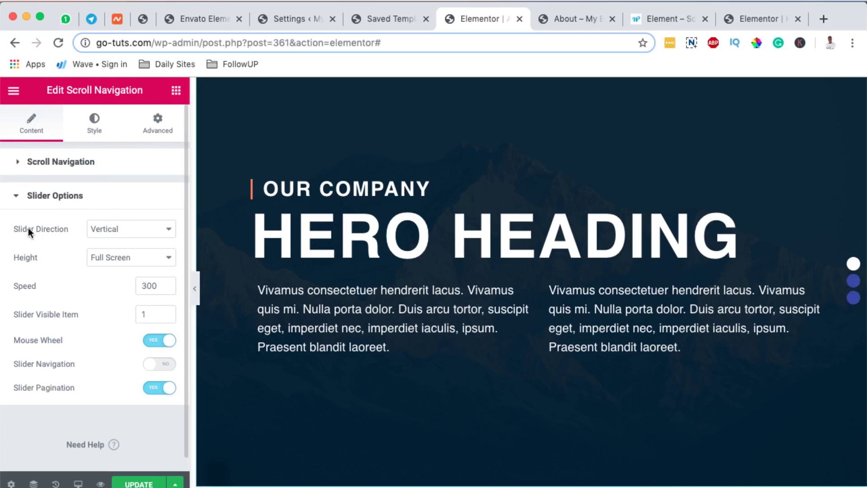
# Switch Slider Direction to Horizontal and scroll through the three hero slides in the preview.
pyautogui.click(120, 229)
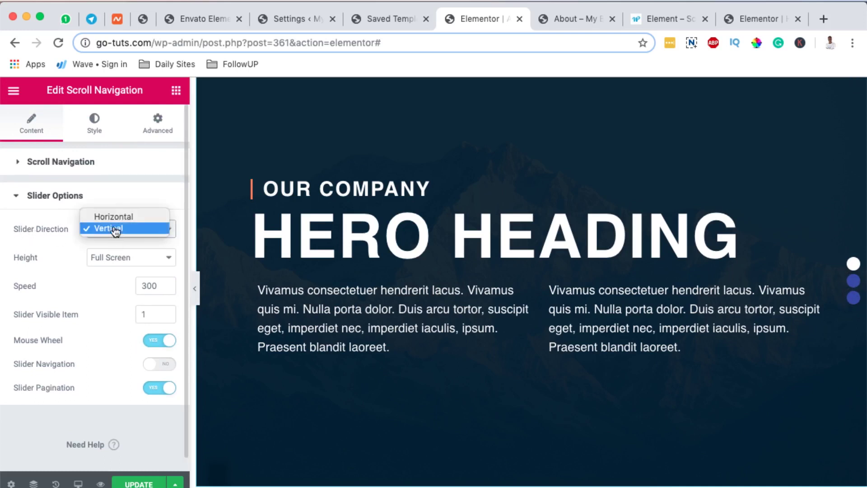
pyautogui.click(115, 218)
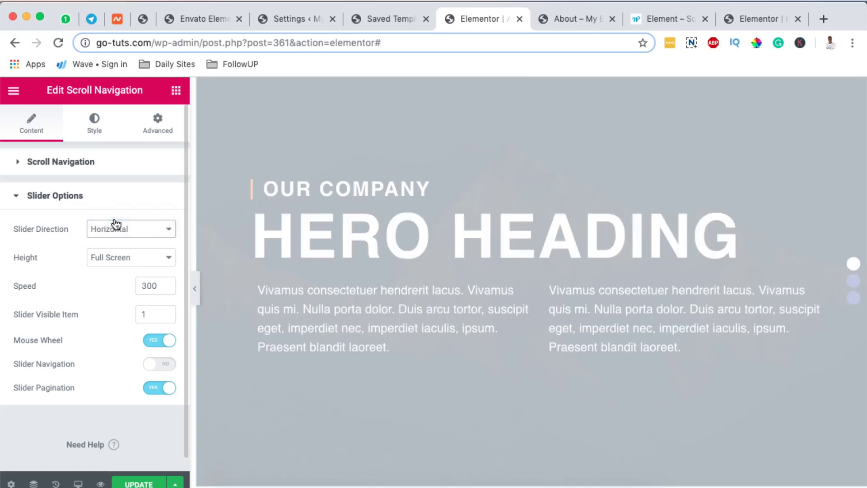
pyautogui.scroll(-1, 565, 429)
pyautogui.scroll(1, 563, 424)
pyautogui.scroll(-1, 562, 424)
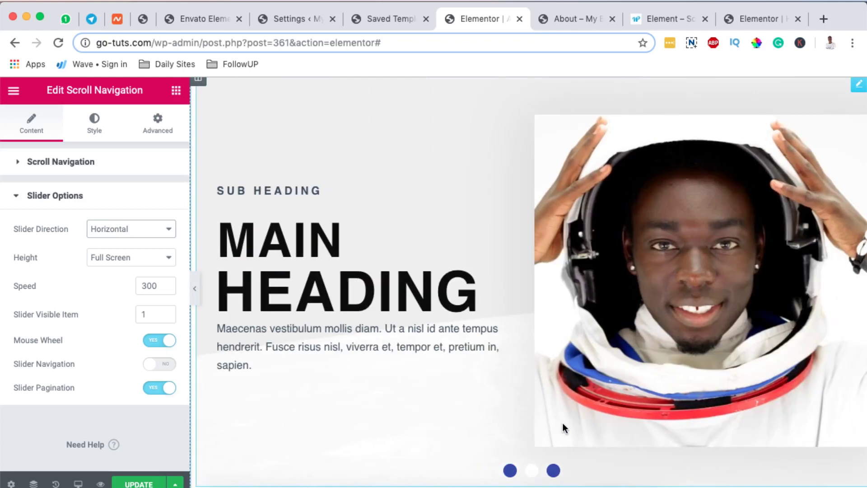
pyautogui.scroll(-1, 563, 423)
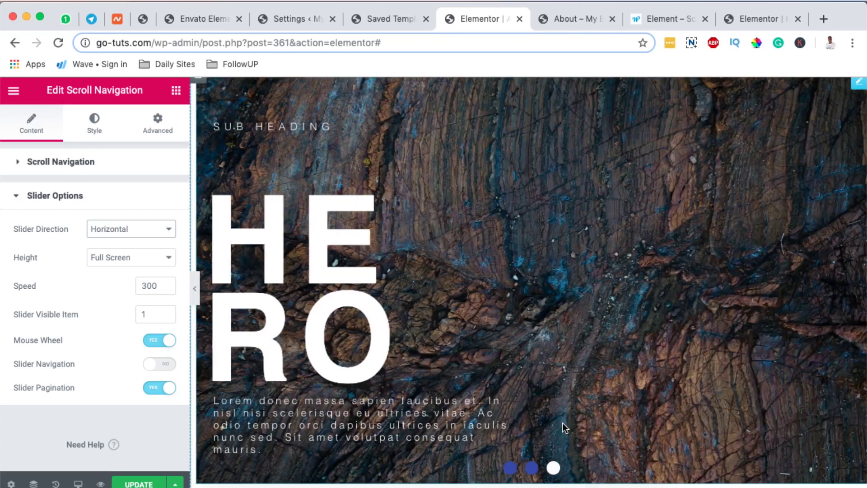
pyautogui.scroll(2, 562, 422)
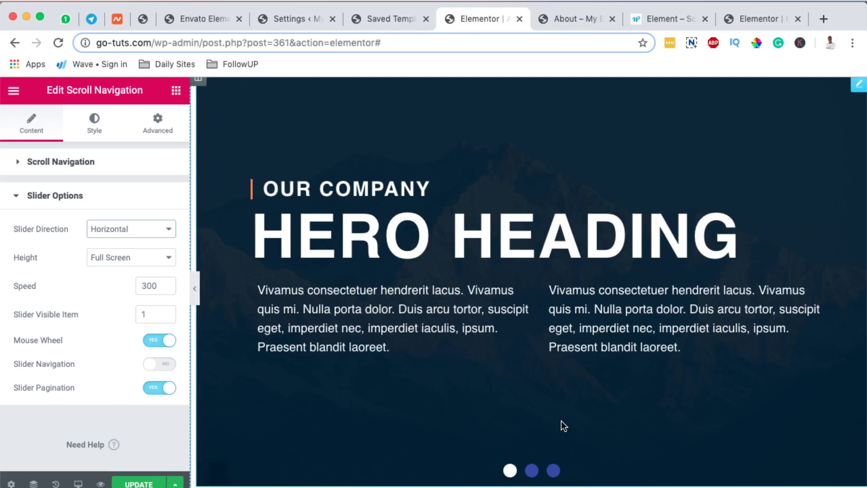
pyautogui.scroll(-1, 561, 422)
pyautogui.scroll(1, 561, 422)
pyautogui.scroll(-1, 561, 422)
pyautogui.scroll(-1, 562, 424)
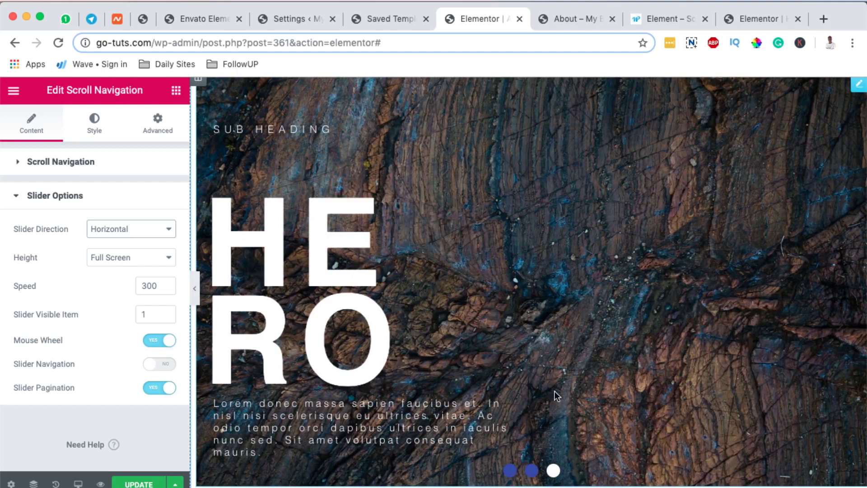
# Set the slider back to vertical direction with a Custom height of 300 px.
pyautogui.click(153, 237)
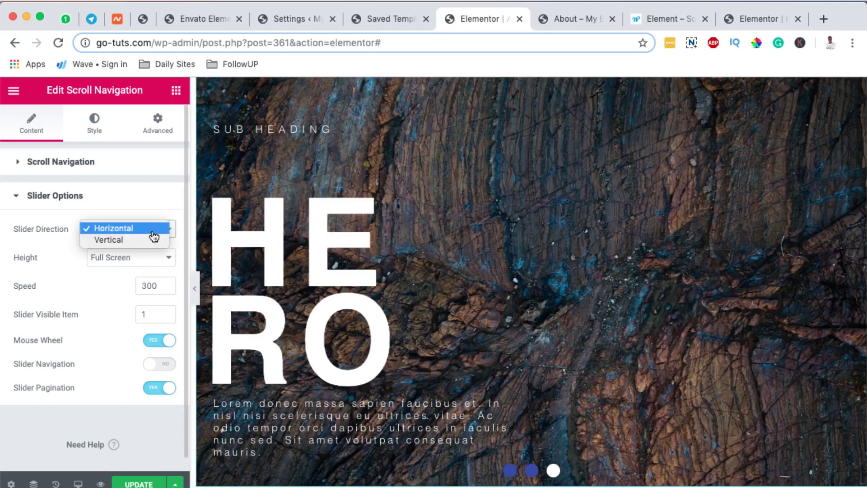
pyautogui.click(149, 259)
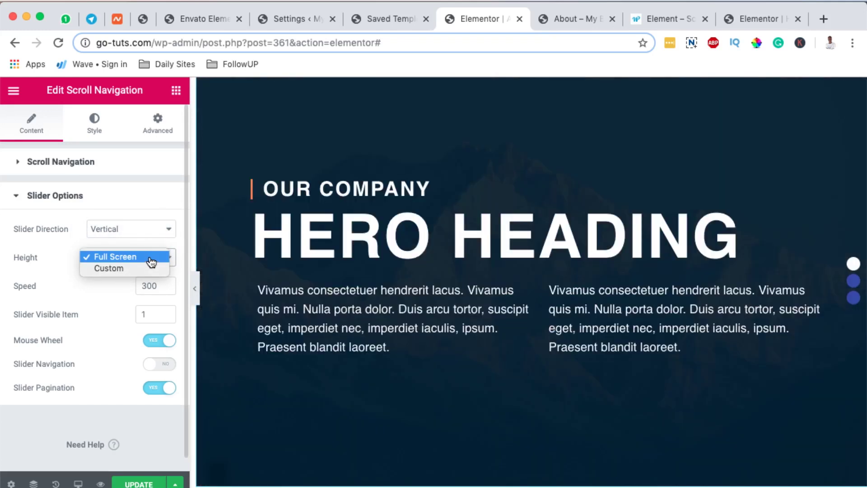
pyautogui.click(110, 268)
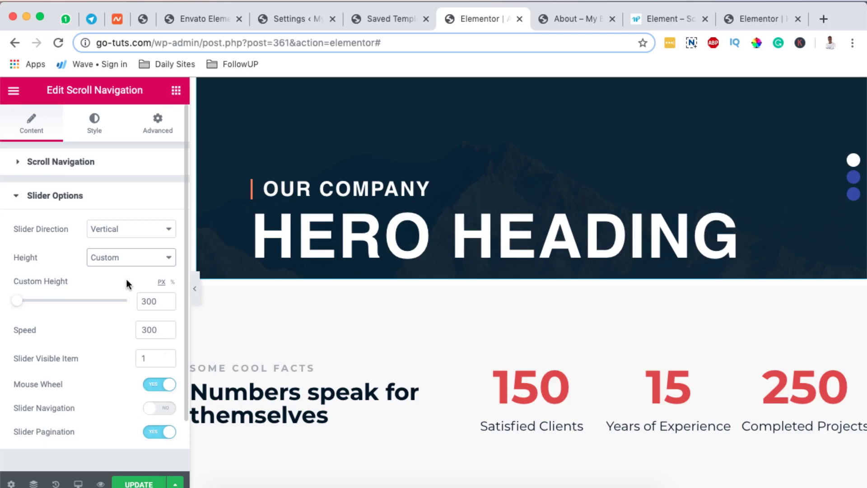
# Turn on Mouse Wheel navigation, checking the second slide in the preview.
pyautogui.click(151, 386)
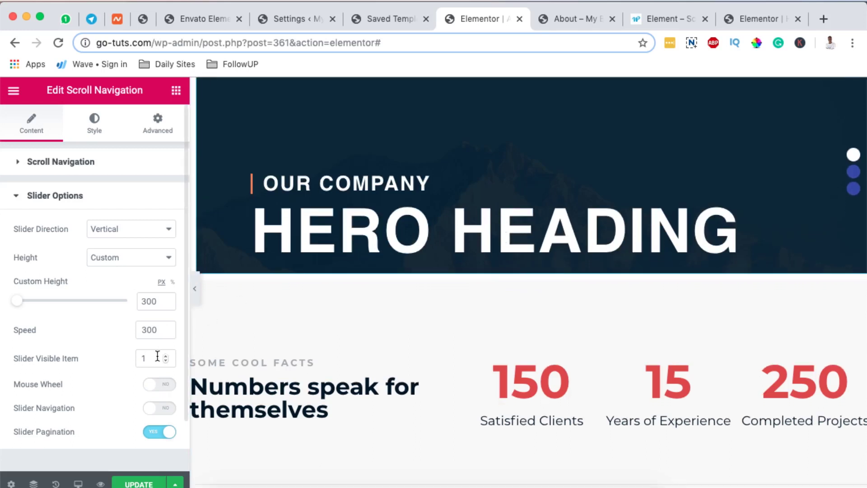
pyautogui.click(854, 174)
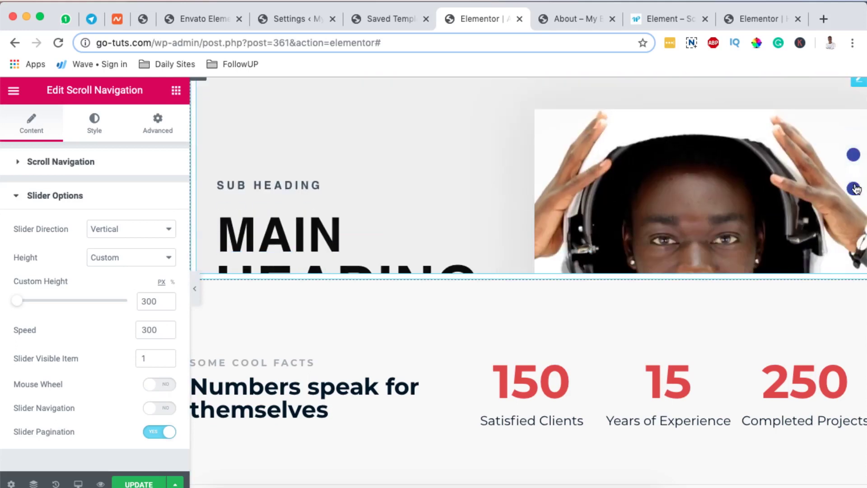
pyautogui.click(853, 185)
pyautogui.click(152, 385)
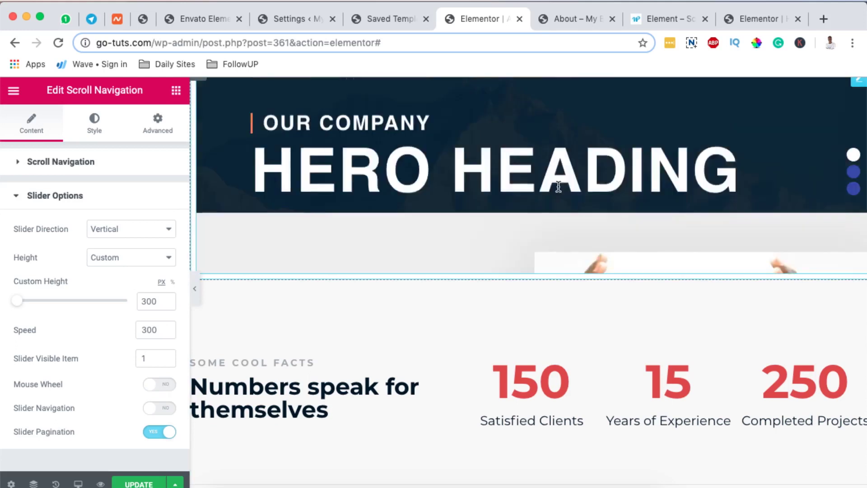
# Test mouse-wheel scrolling through the hero slides and expand the Pagination style settings (20 px dots).
pyautogui.click(94, 129)
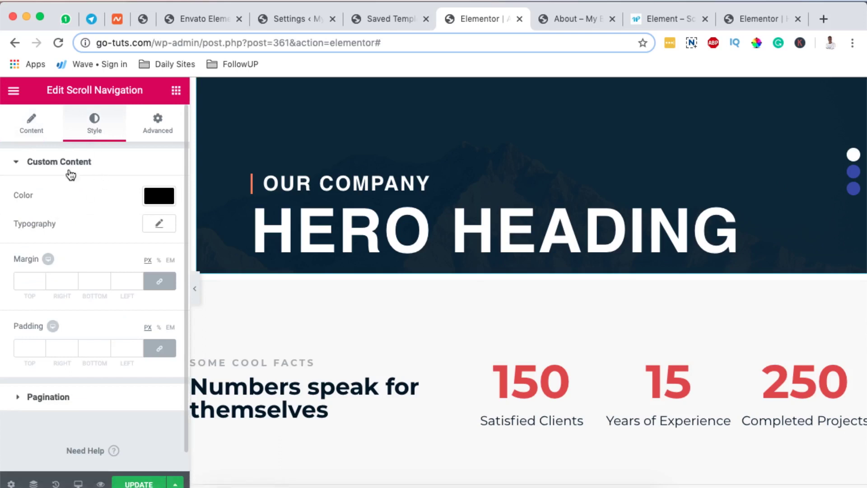
pyautogui.scroll(3, 380, 262)
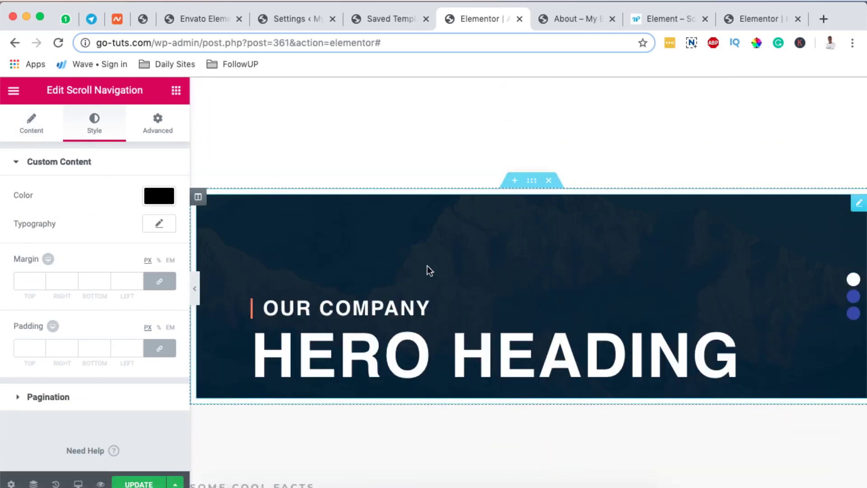
pyautogui.scroll(1, 343, 278)
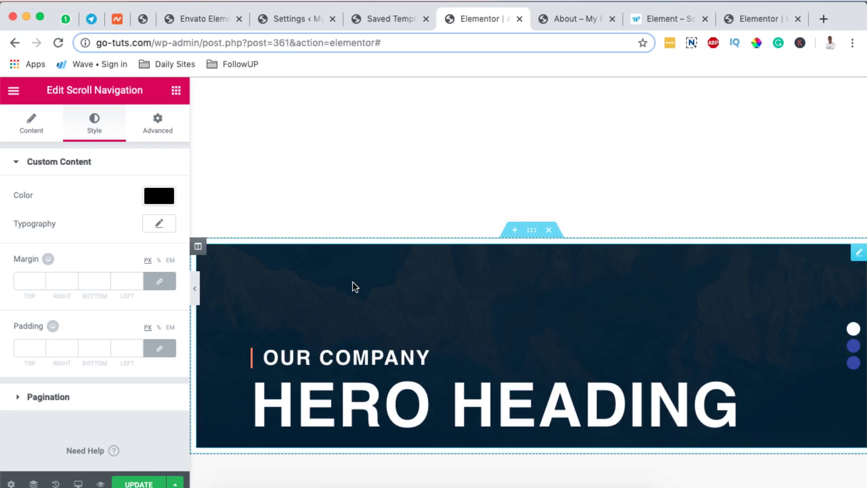
pyautogui.scroll(-3, 353, 282)
pyautogui.scroll(-3, 353, 280)
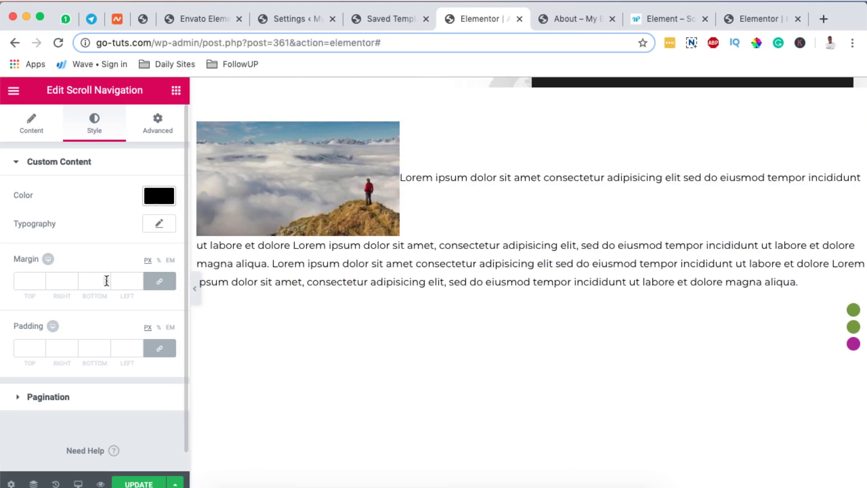
pyautogui.scroll(-1, 90, 316)
pyautogui.click(48, 378)
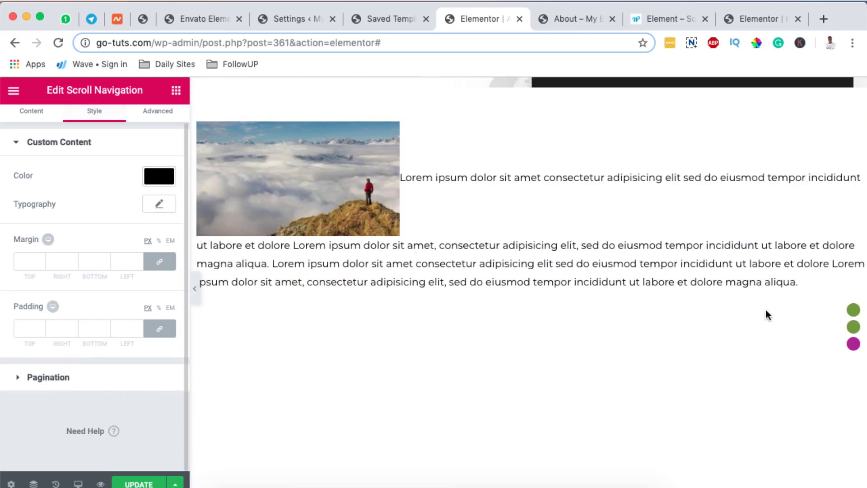
pyautogui.scroll(-10, 779, 399)
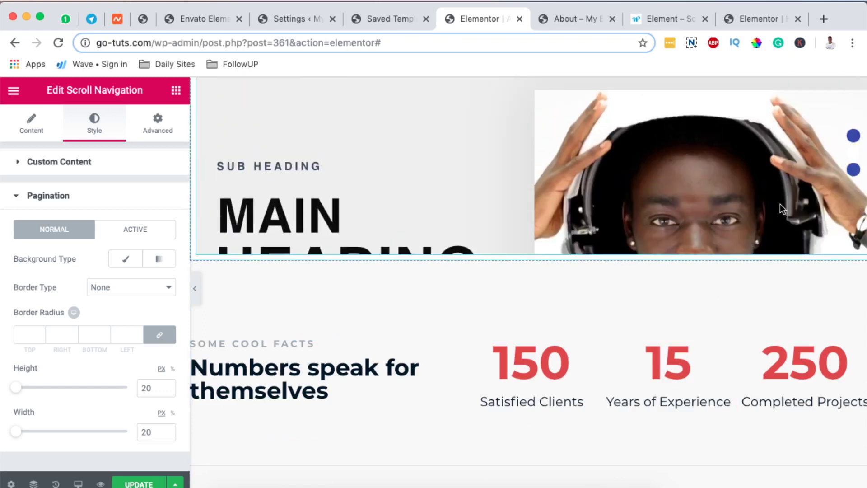
pyautogui.scroll(3, 817, 302)
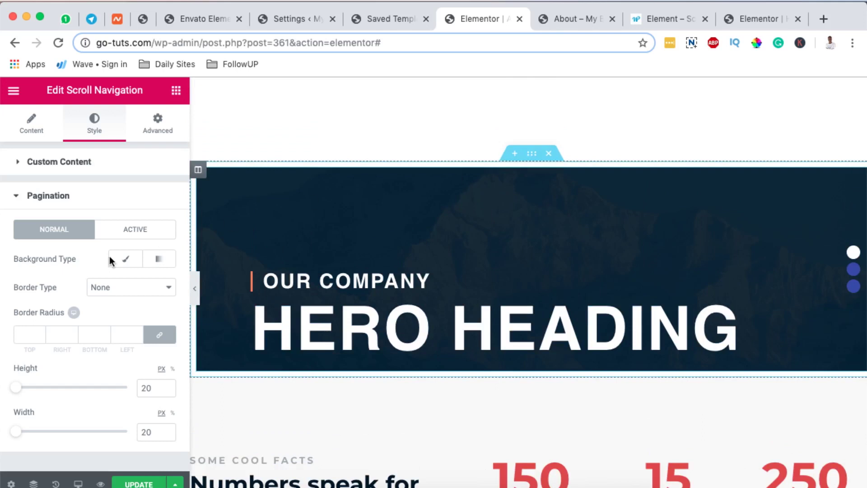
# Set the slider Height to Full Screen, test it by scrolling, and save the page with UPDATE.
pyautogui.click(63, 164)
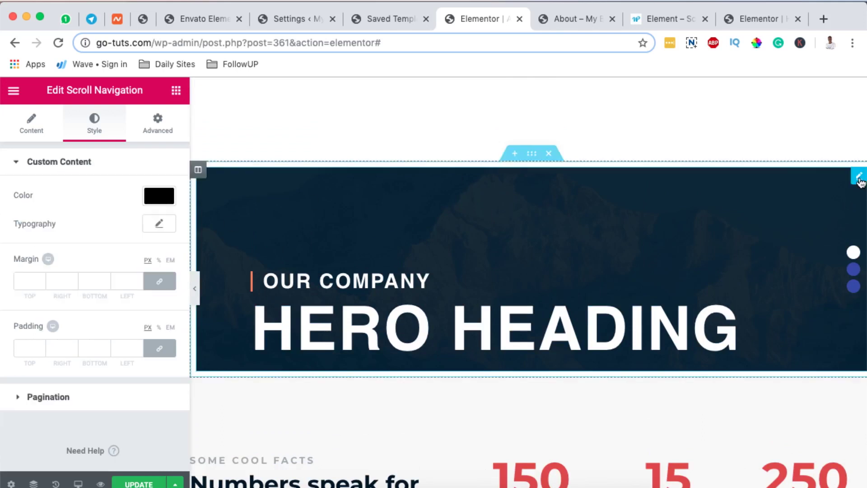
pyautogui.click(31, 123)
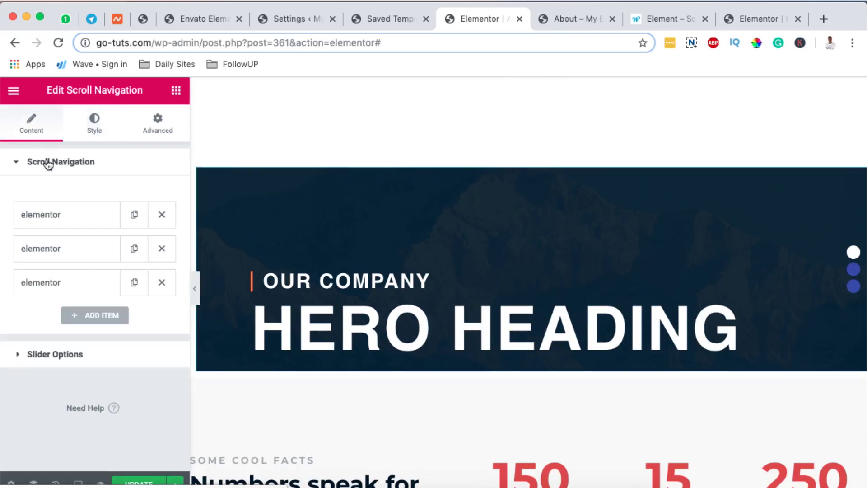
pyautogui.click(57, 355)
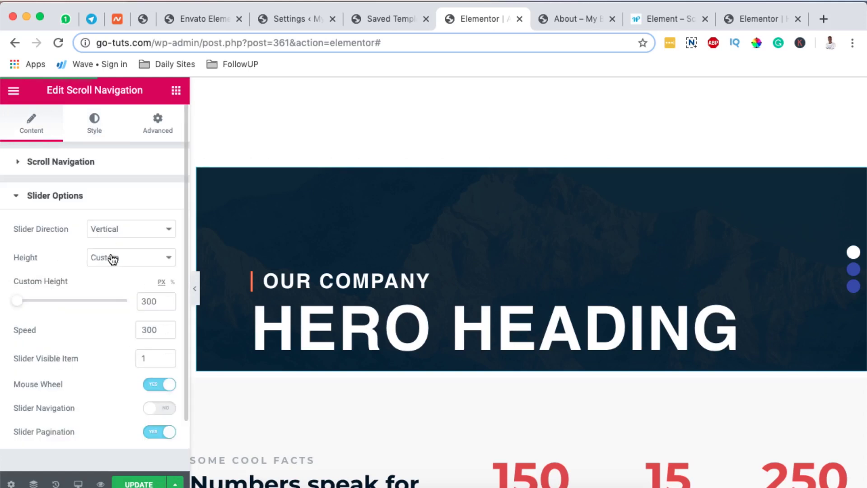
pyautogui.click(110, 258)
pyautogui.click(113, 241)
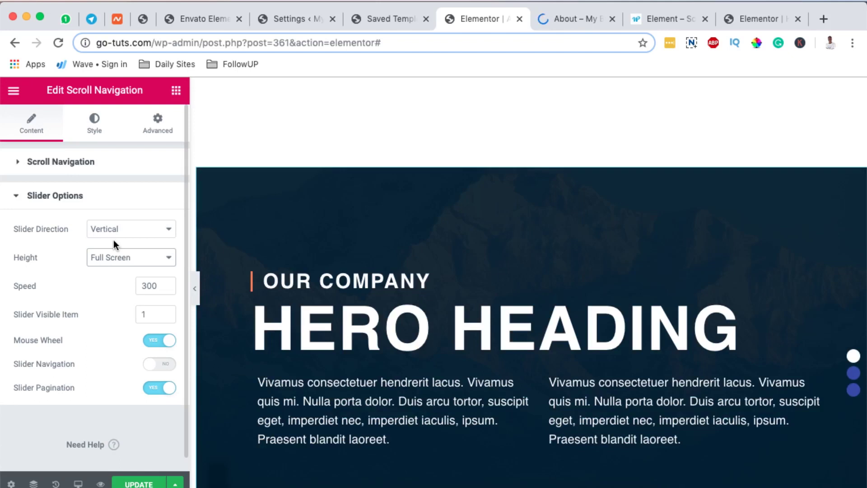
pyautogui.scroll(-3, 572, 195)
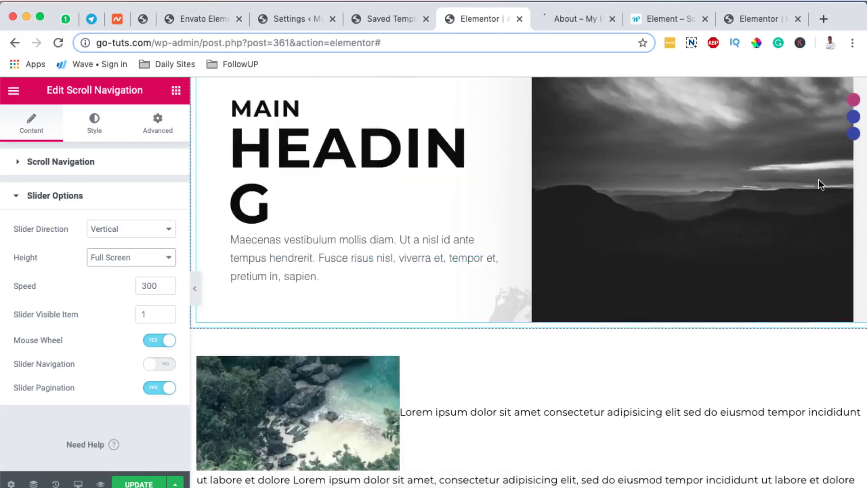
pyautogui.scroll(-5, 819, 180)
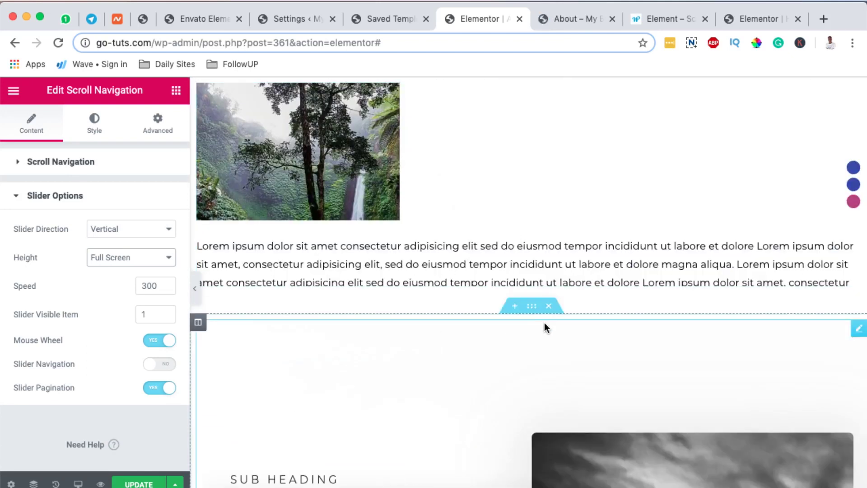
pyautogui.scroll(5, 575, 266)
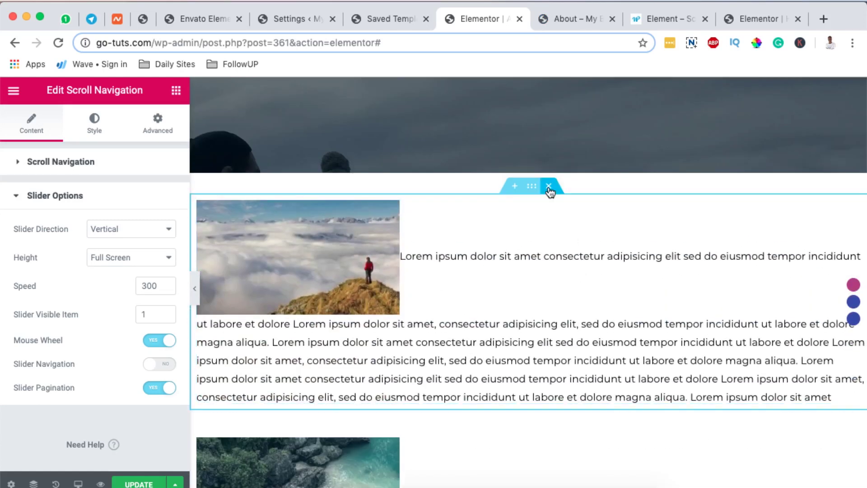
pyautogui.scroll(-4, 286, 362)
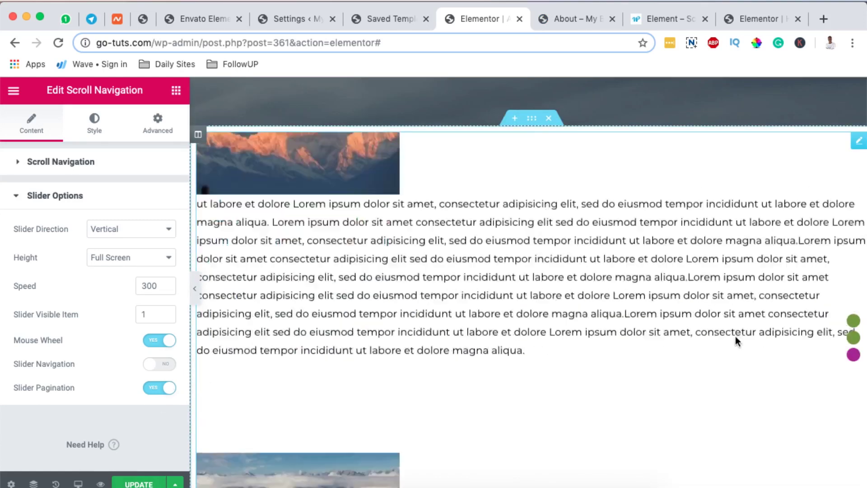
pyautogui.click(138, 484)
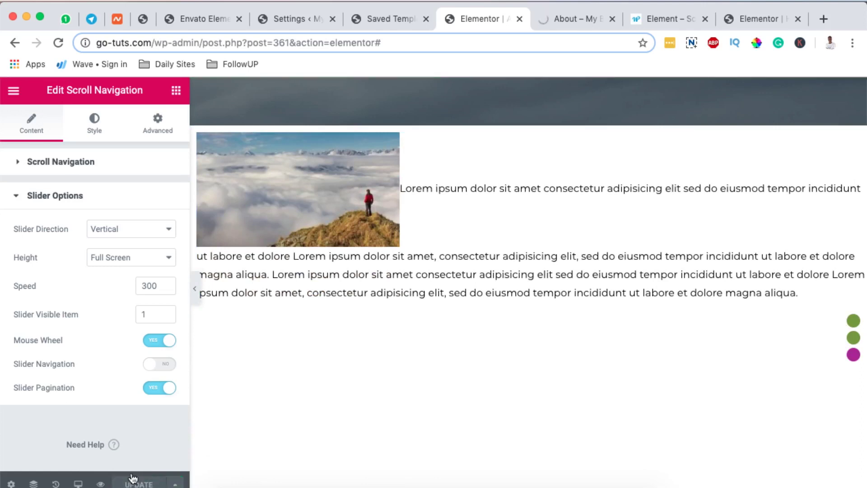
# Check the full-screen vertical slider on the About – My Blog front end, then open the HTMega Scroll Navigation demo.
pyautogui.click(557, 15)
pyautogui.press('super+r')
pyautogui.scroll(-6, 514, 248)
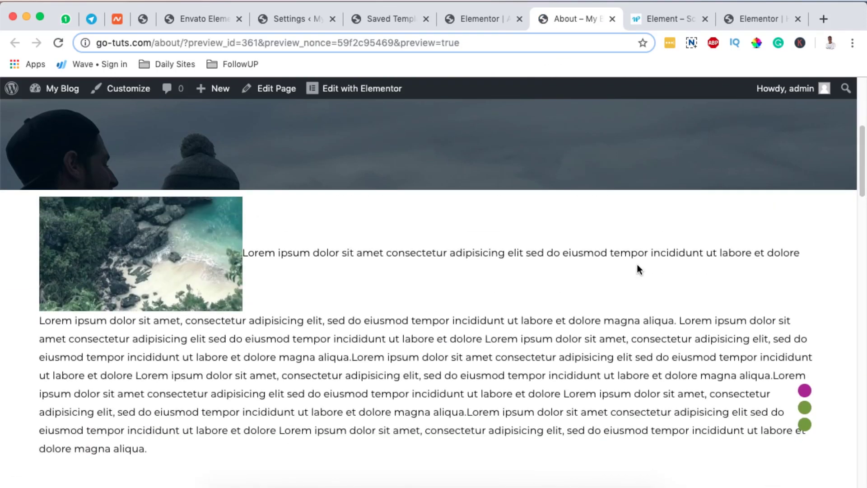
pyautogui.scroll(-2, 638, 265)
pyautogui.scroll(-10, 849, 267)
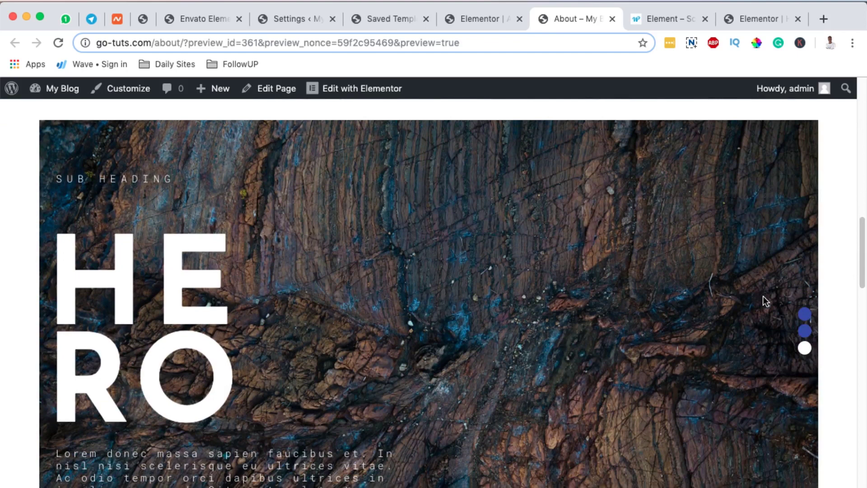
pyautogui.click(660, 18)
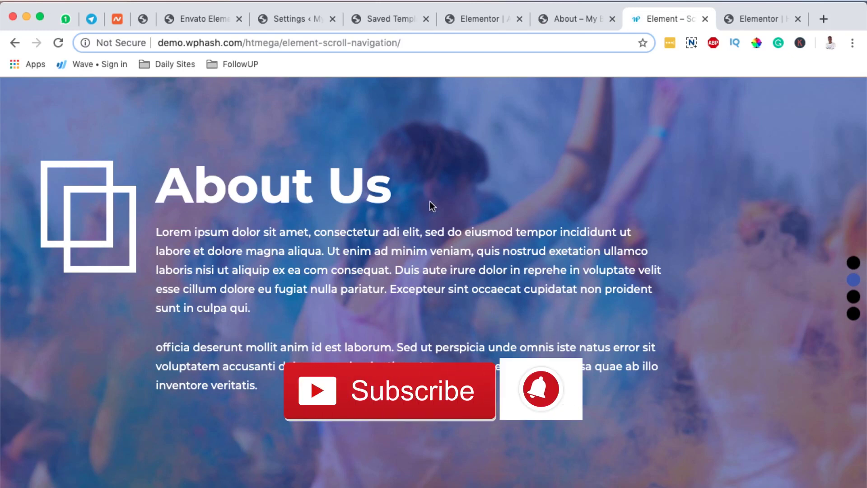
# Switch from the Envato Elements template kits page back to the HTMega Addons Settings page.
pyautogui.click(191, 17)
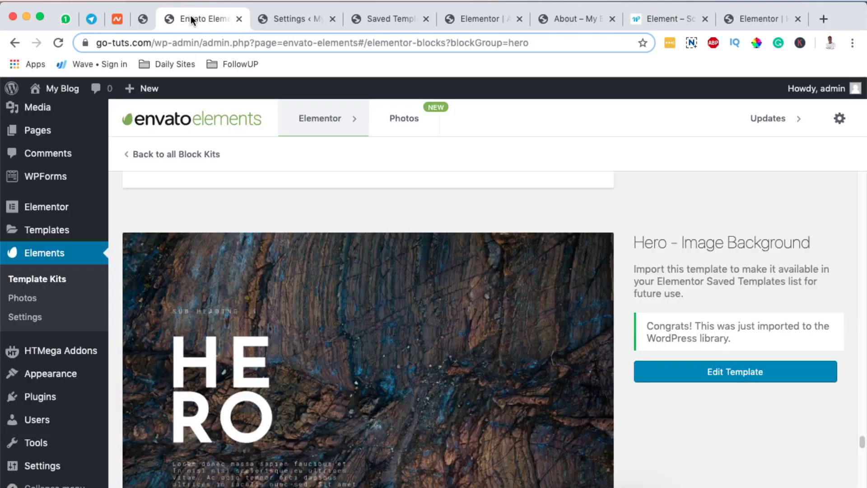
pyautogui.click(276, 20)
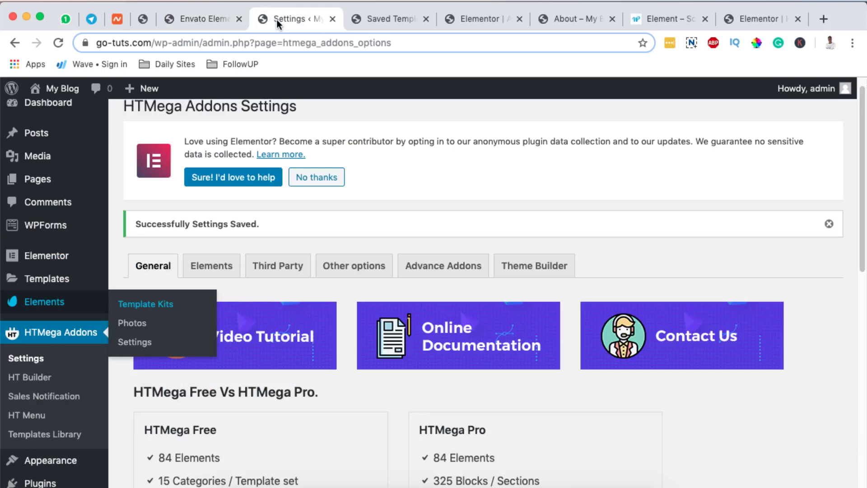